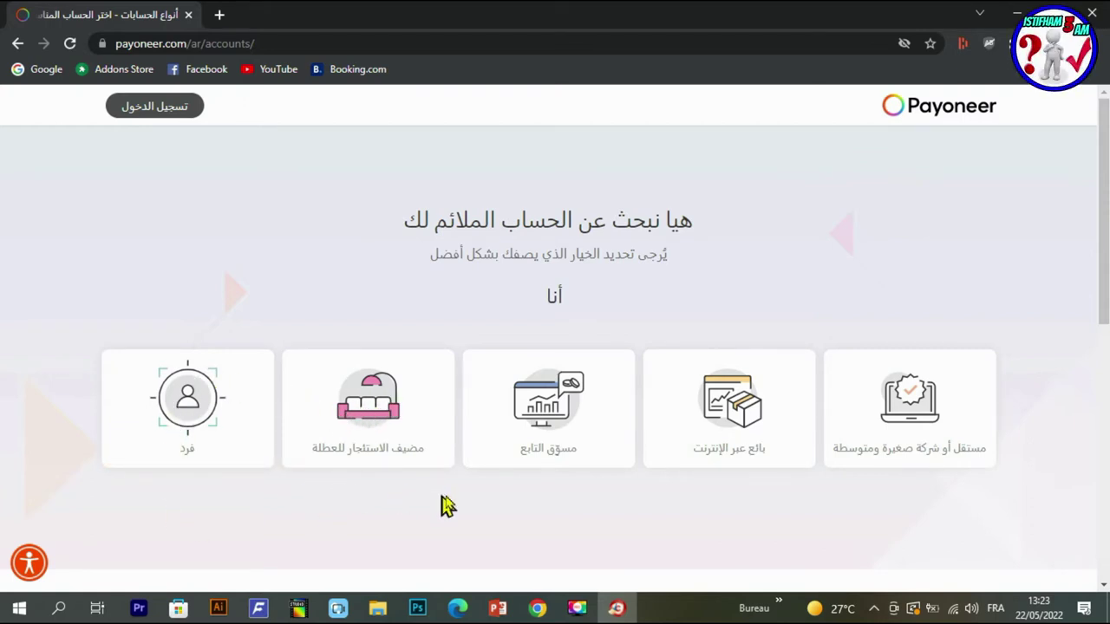
Choose Online Seller, then receiving funds from e-commerce marketplaces, to get the Online Seller recommendation.
click(751, 425)
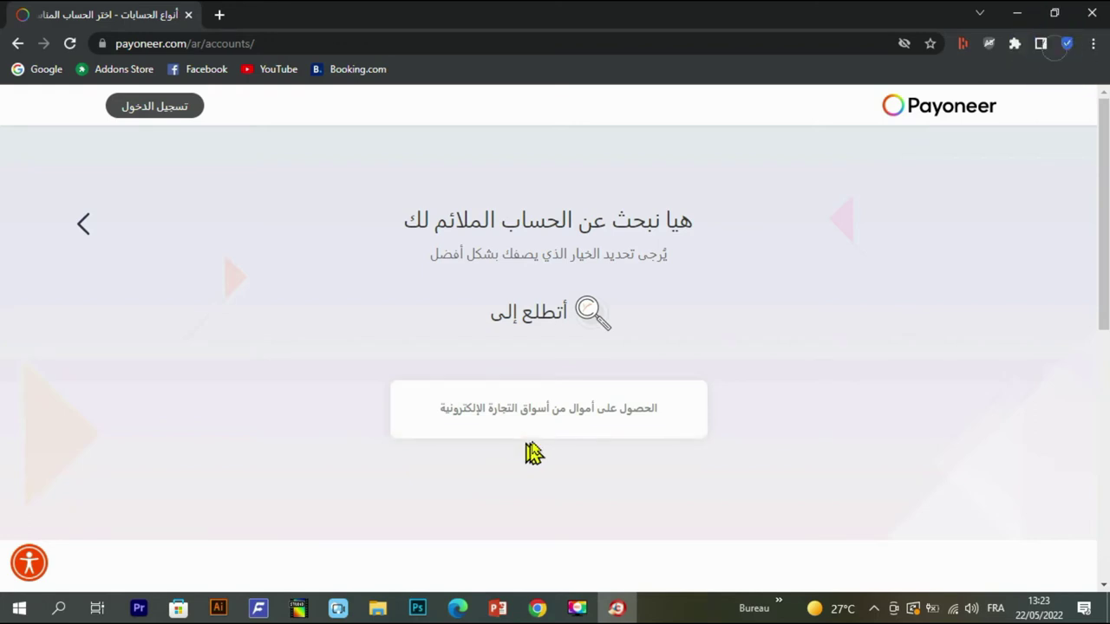
click(539, 432)
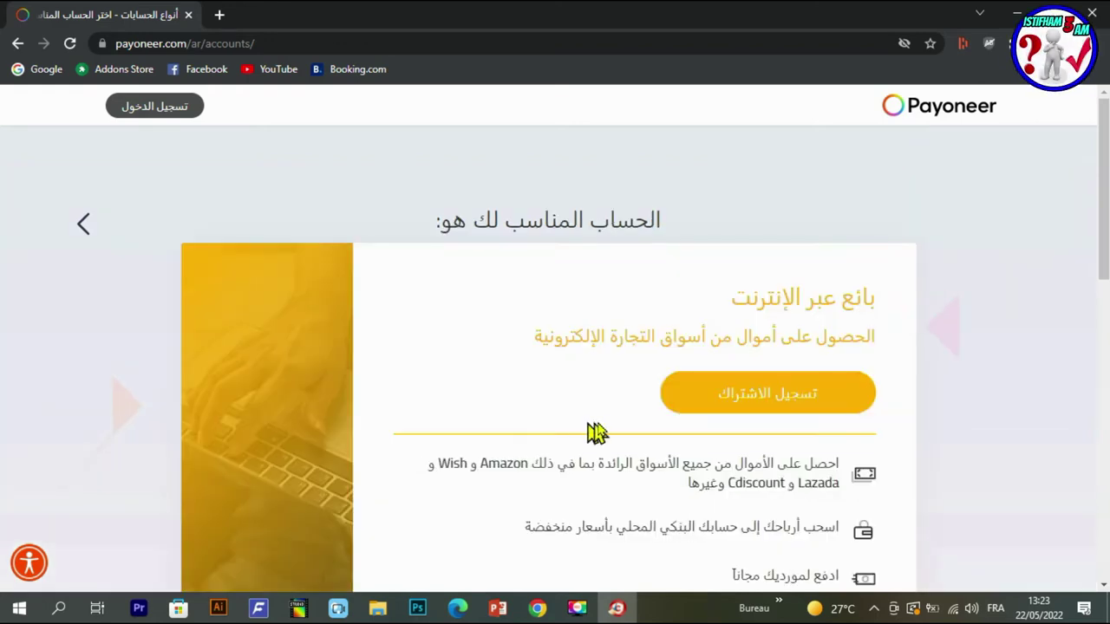
scroll(1101, 296, down, 2)
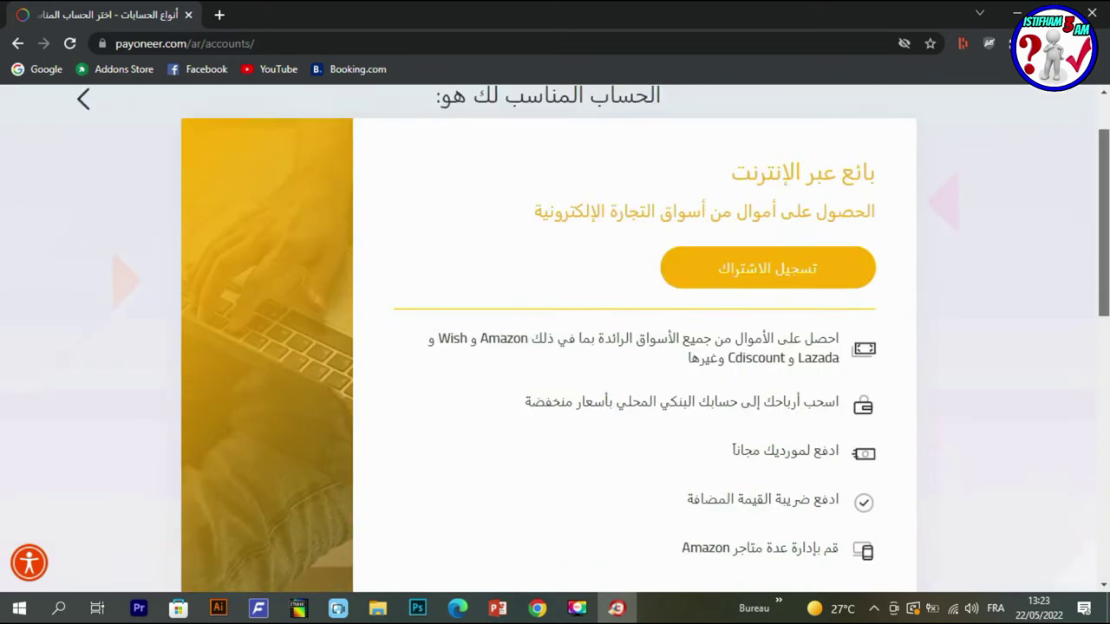
scroll(1105, 314, up, 1)
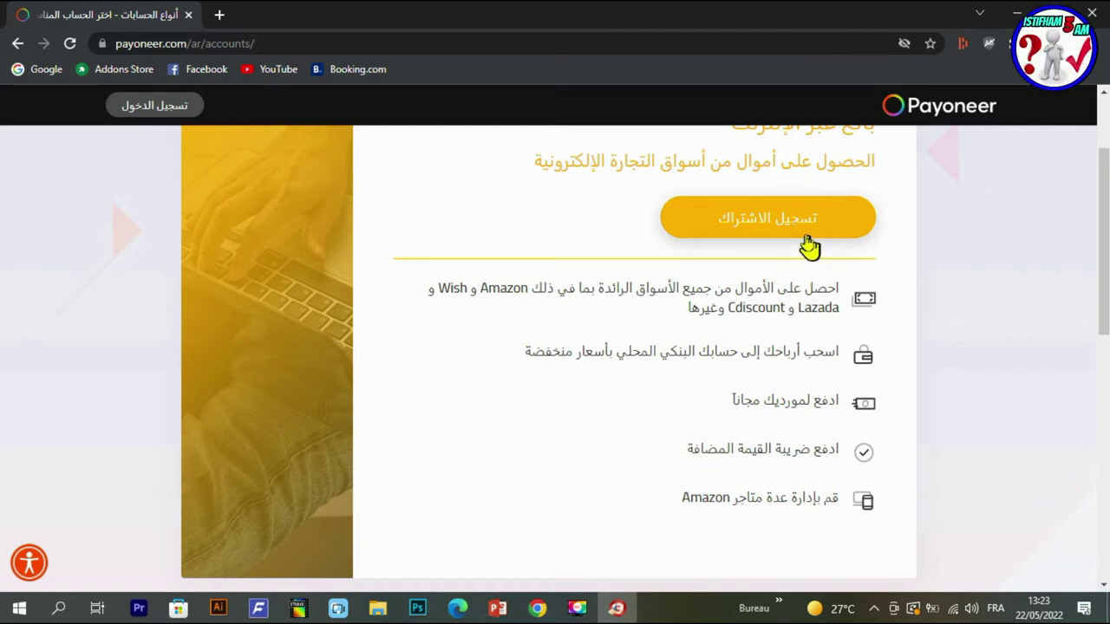
Sign up for the Online Seller account to reach the individual registration form.
click(763, 227)
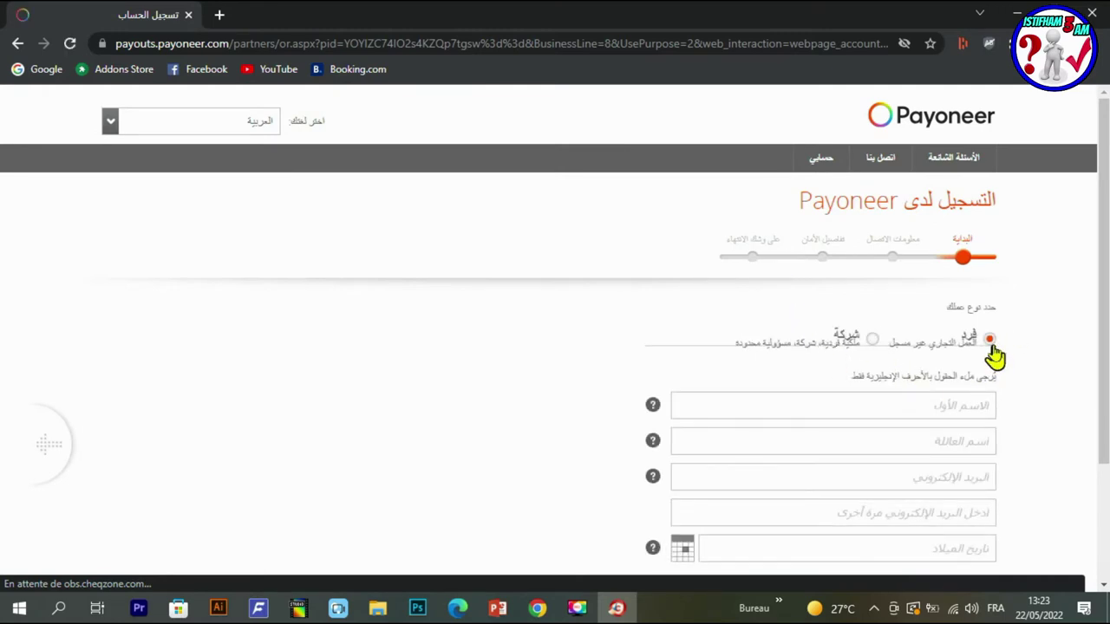
drag(1106, 338, 1104, 388)
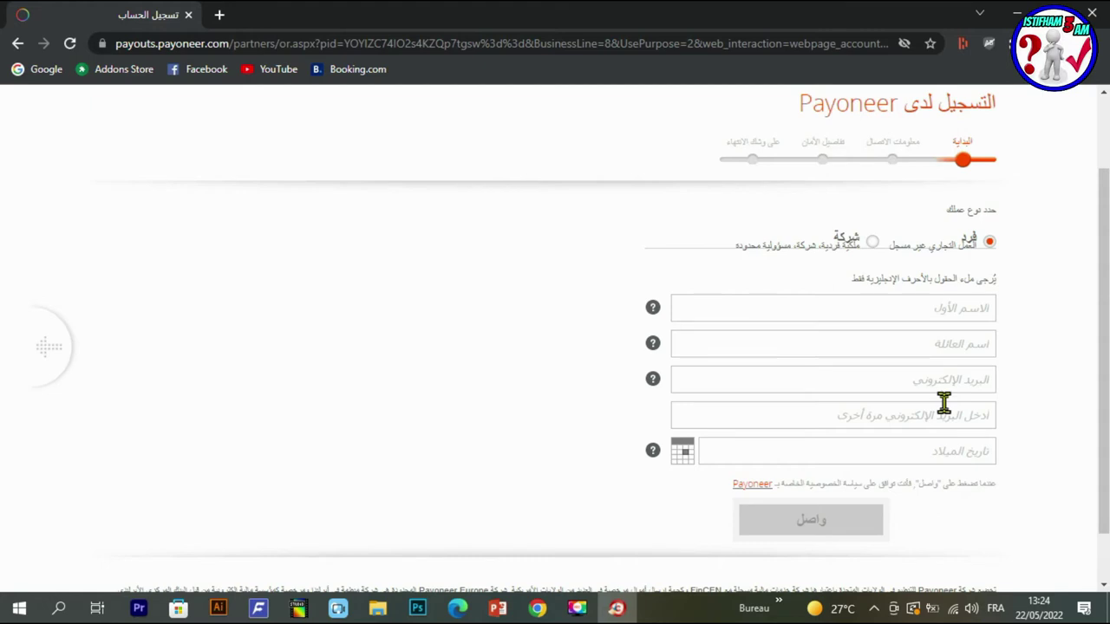
Enter the applicant's first name, last name, email address and the email confirmation.
click(971, 309)
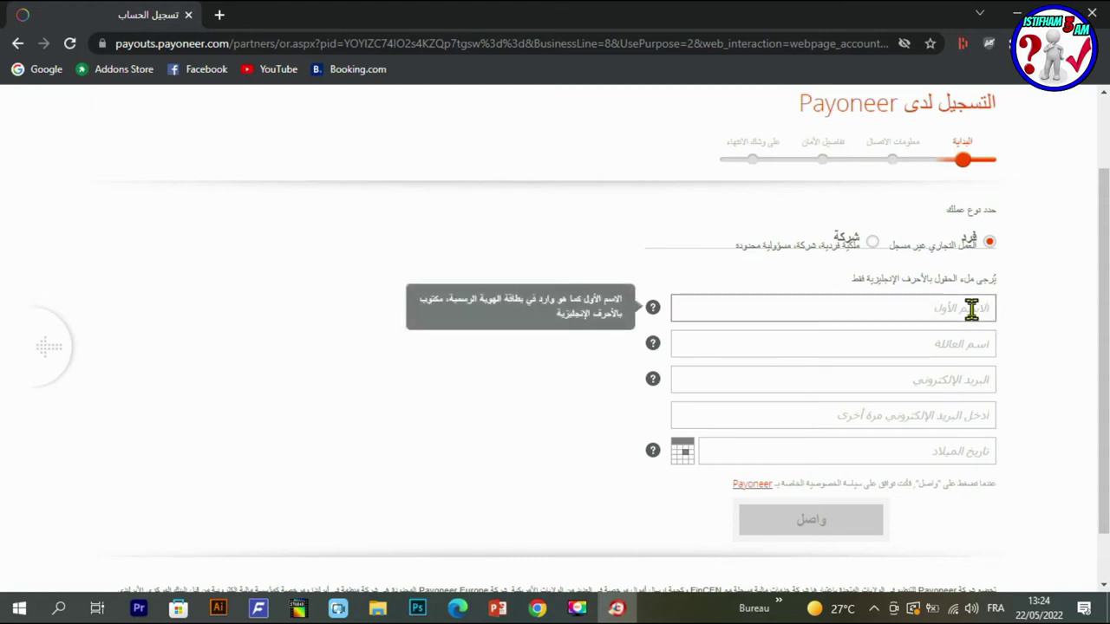
text(adil)
click(985, 346)
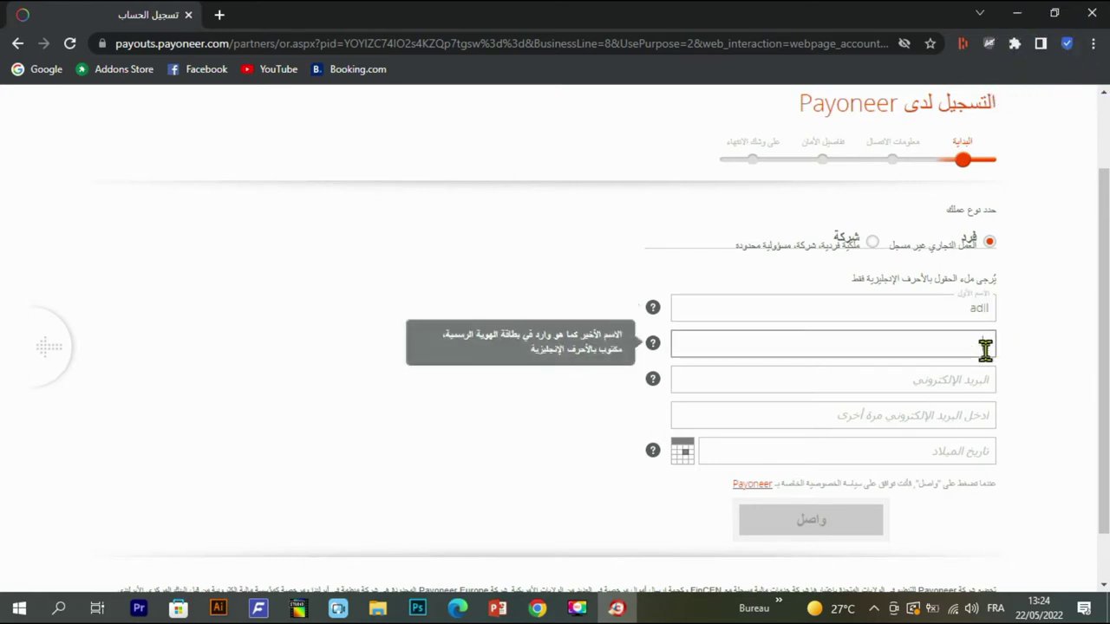
text(b)
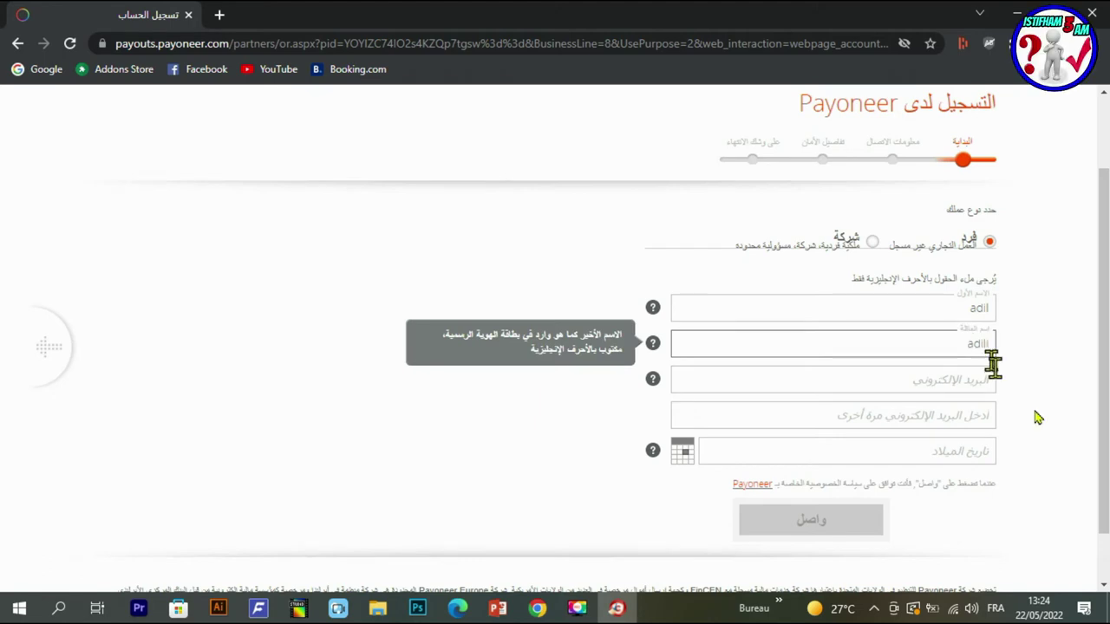
click(942, 383)
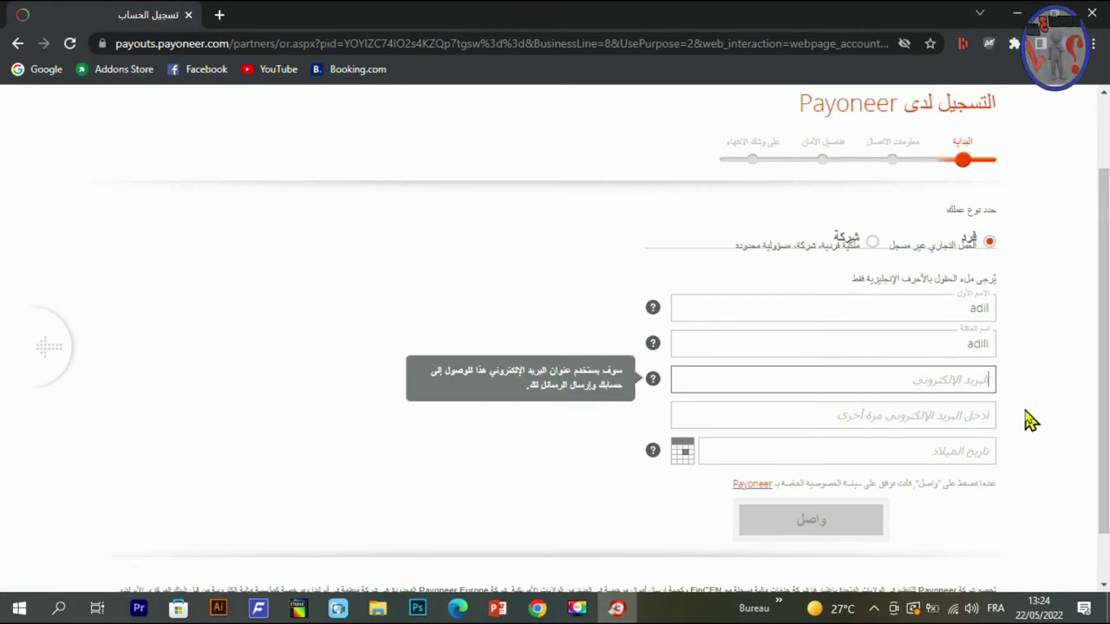
scroll(959, 386, down, 1)
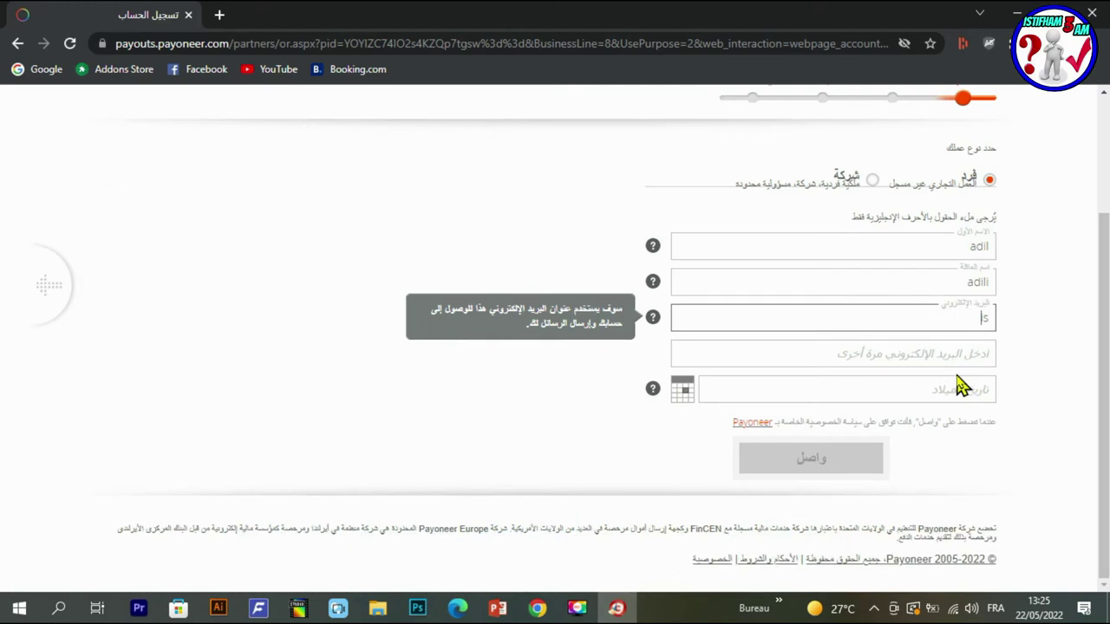
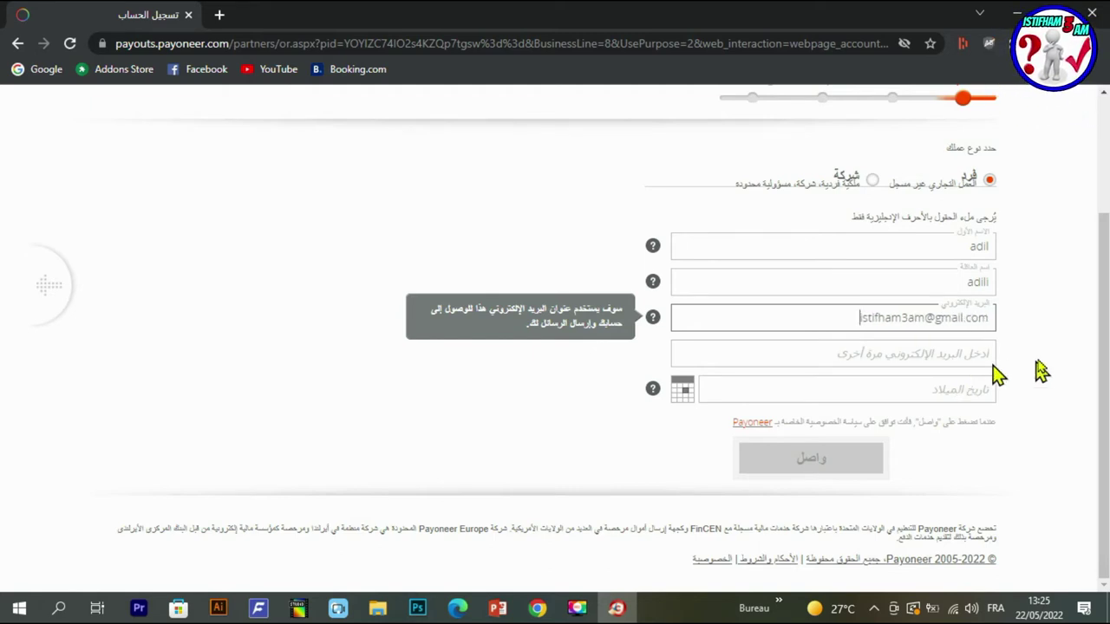
click(953, 359)
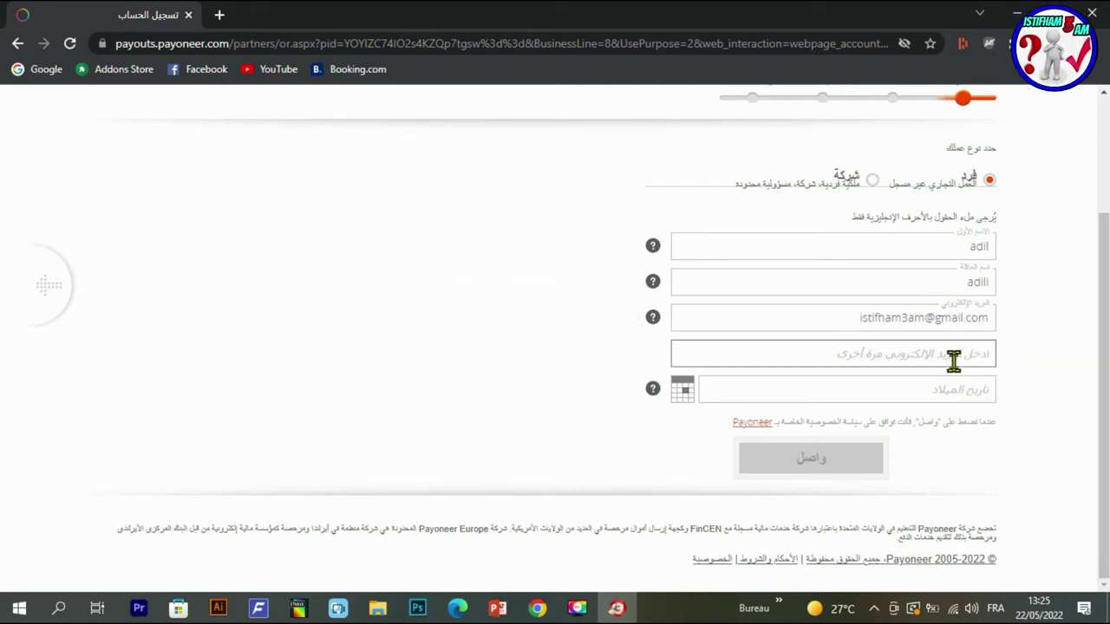
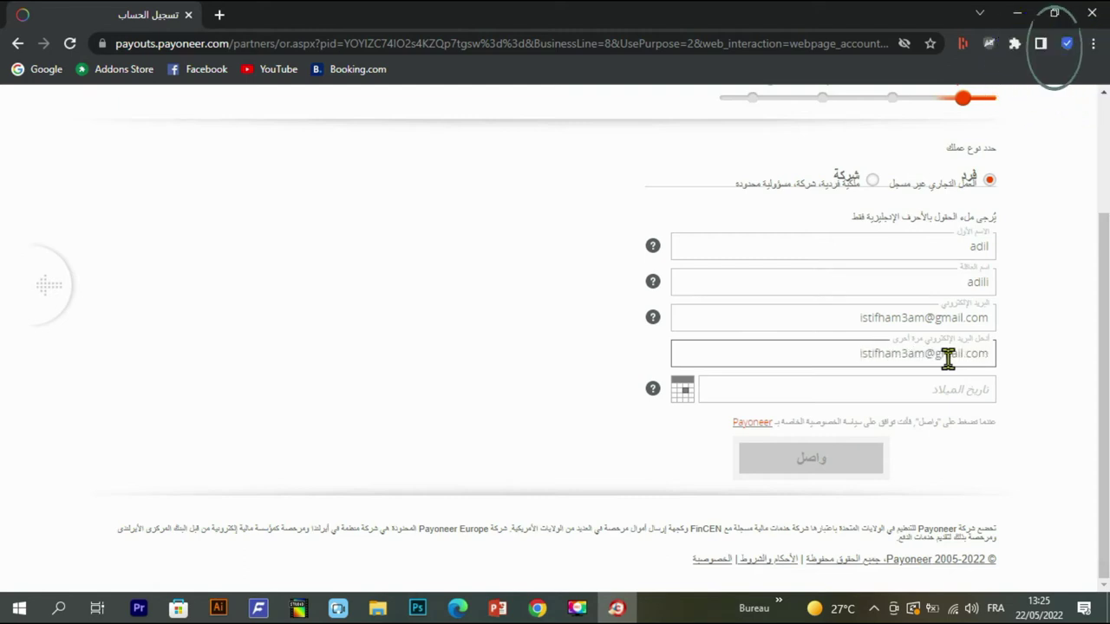
click(687, 400)
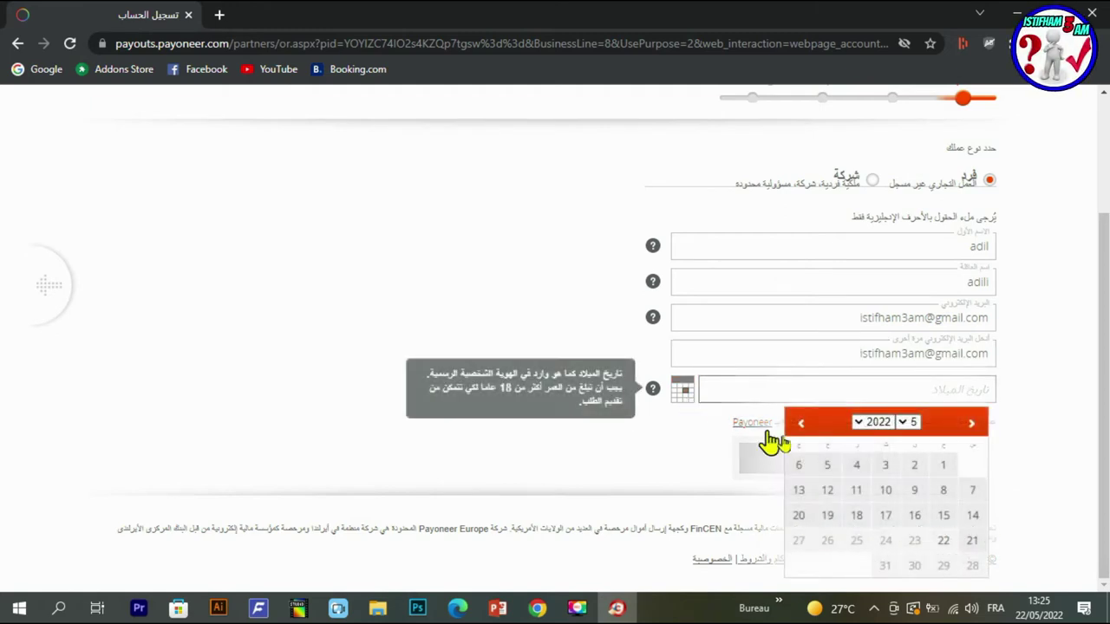
click(874, 422)
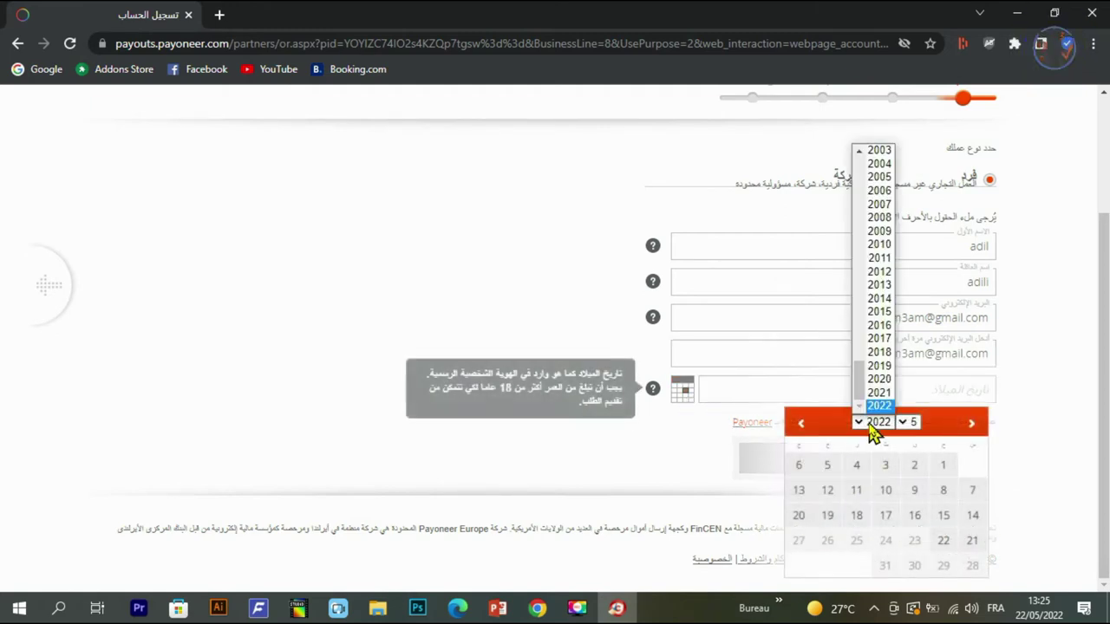
click(884, 193)
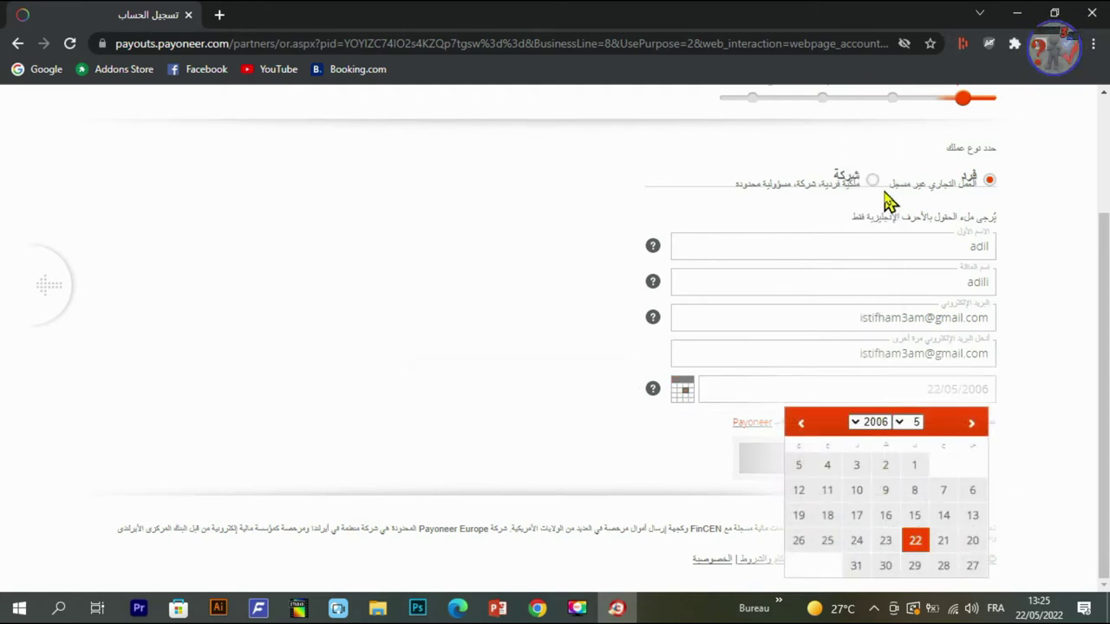
click(916, 542)
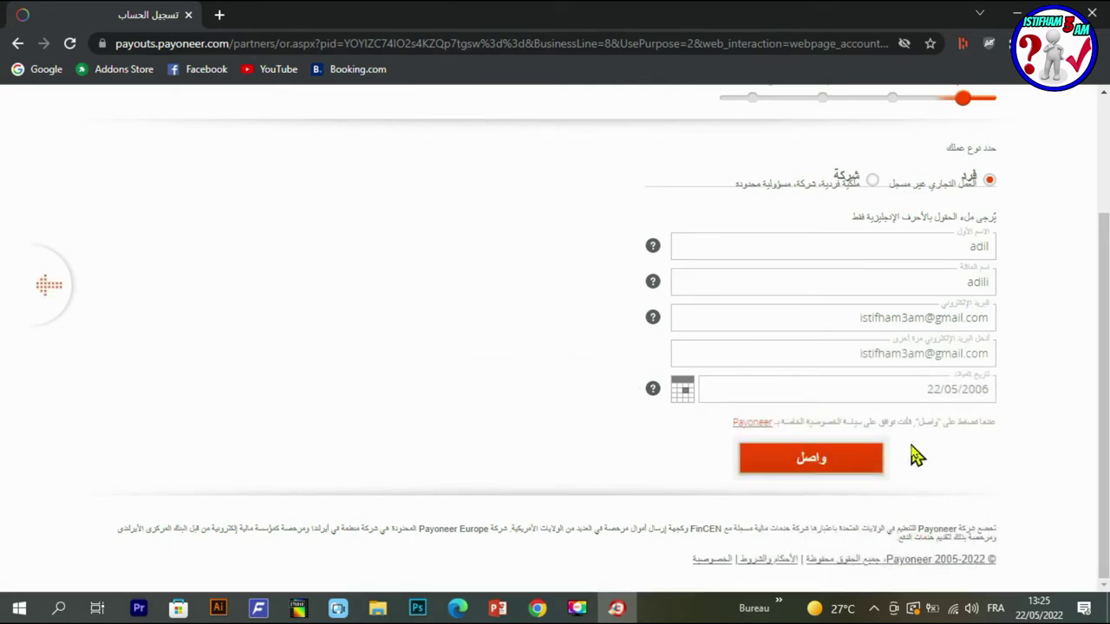
click(866, 396)
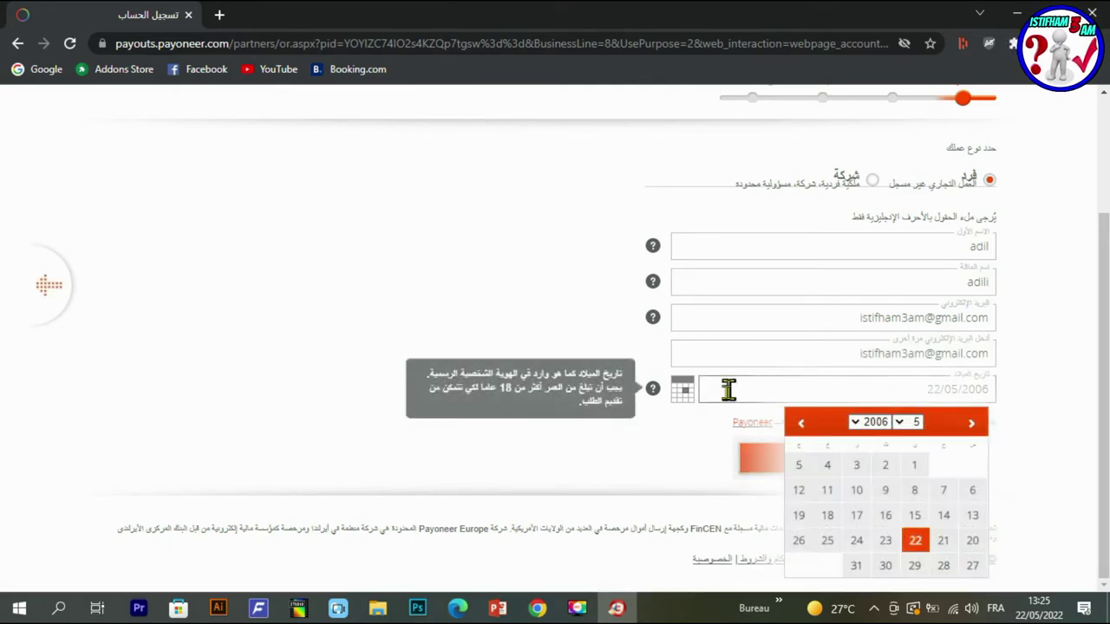
click(855, 422)
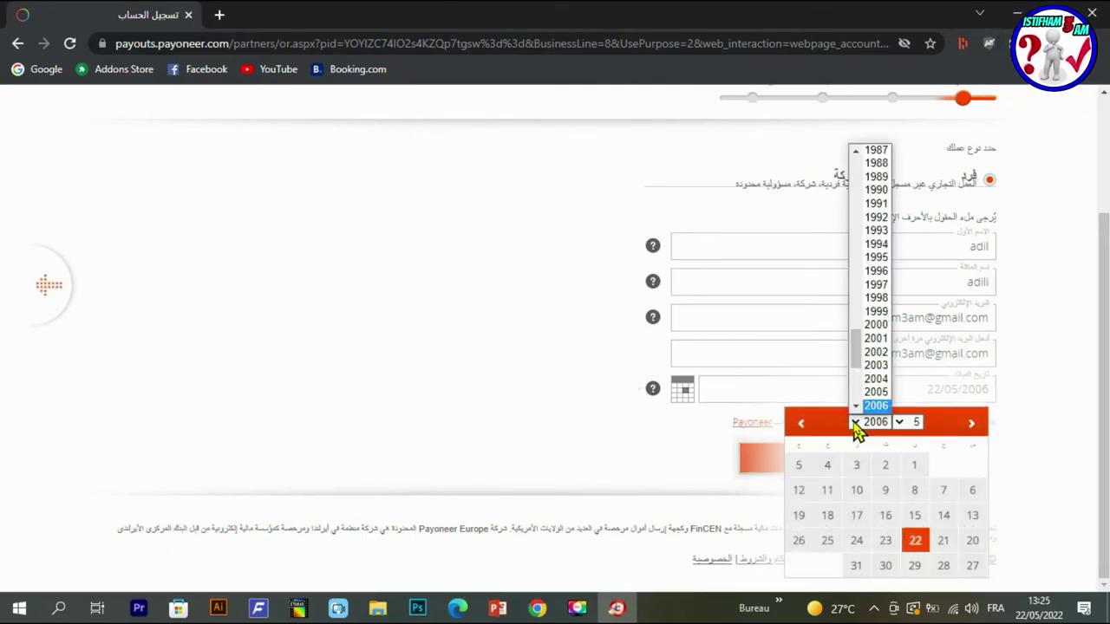
click(874, 257)
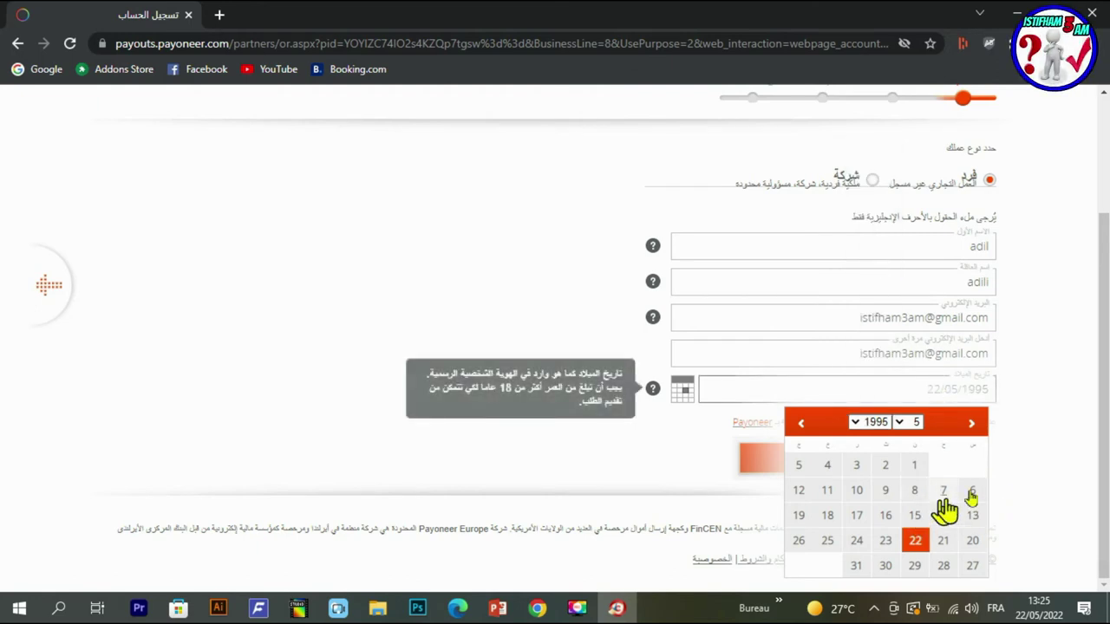
click(918, 518)
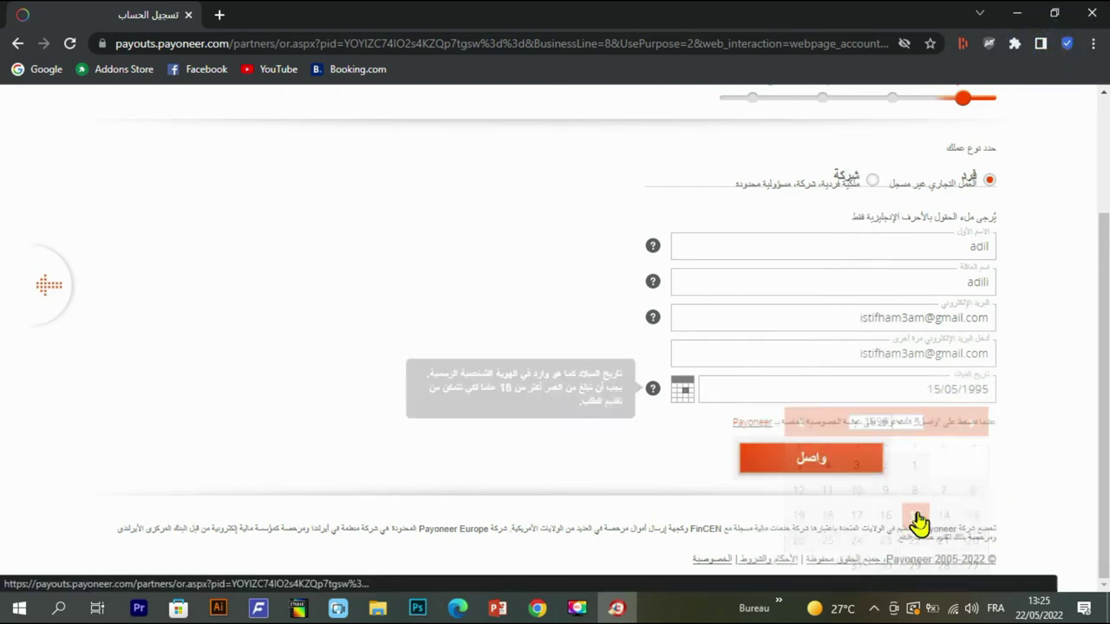
click(810, 459)
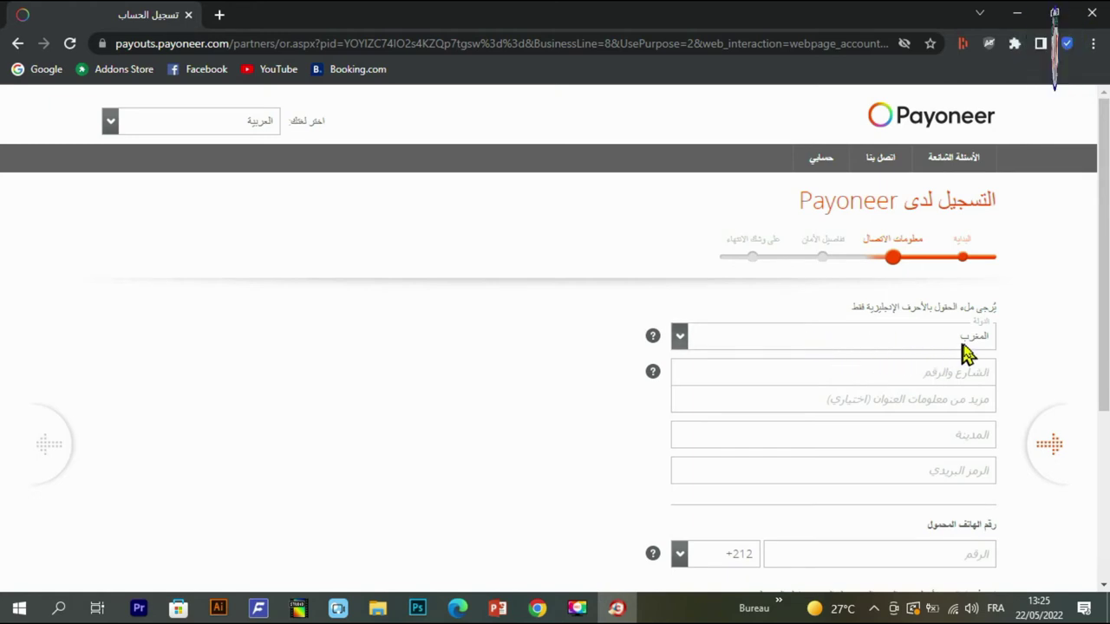
Fill in the street address, the extra address line and the city Rabat.
scroll(969, 381, down, 2)
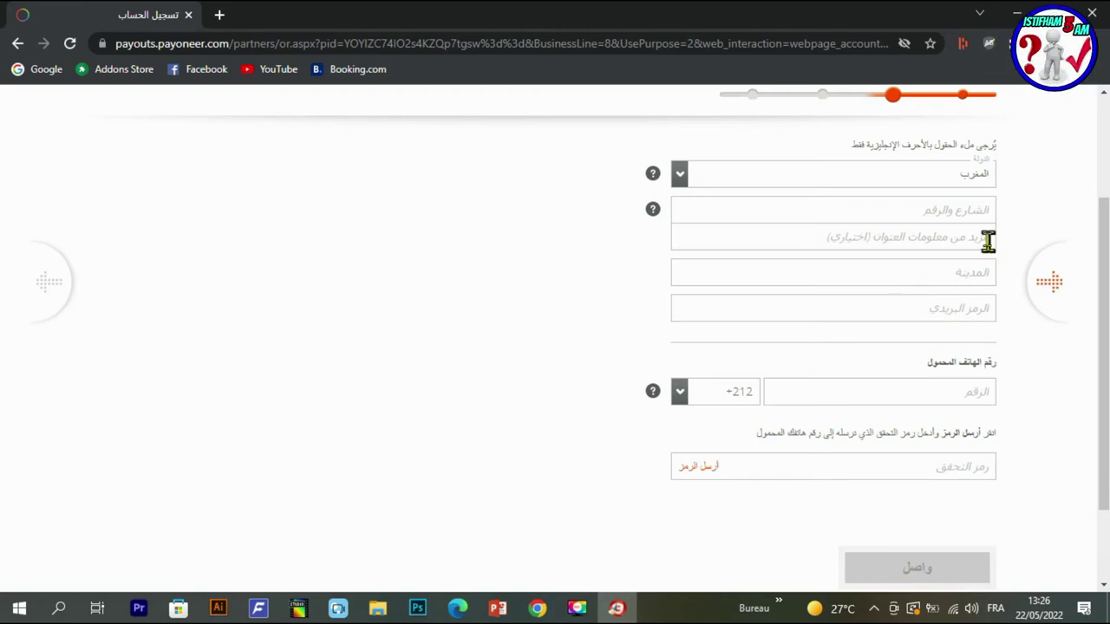
click(944, 219)
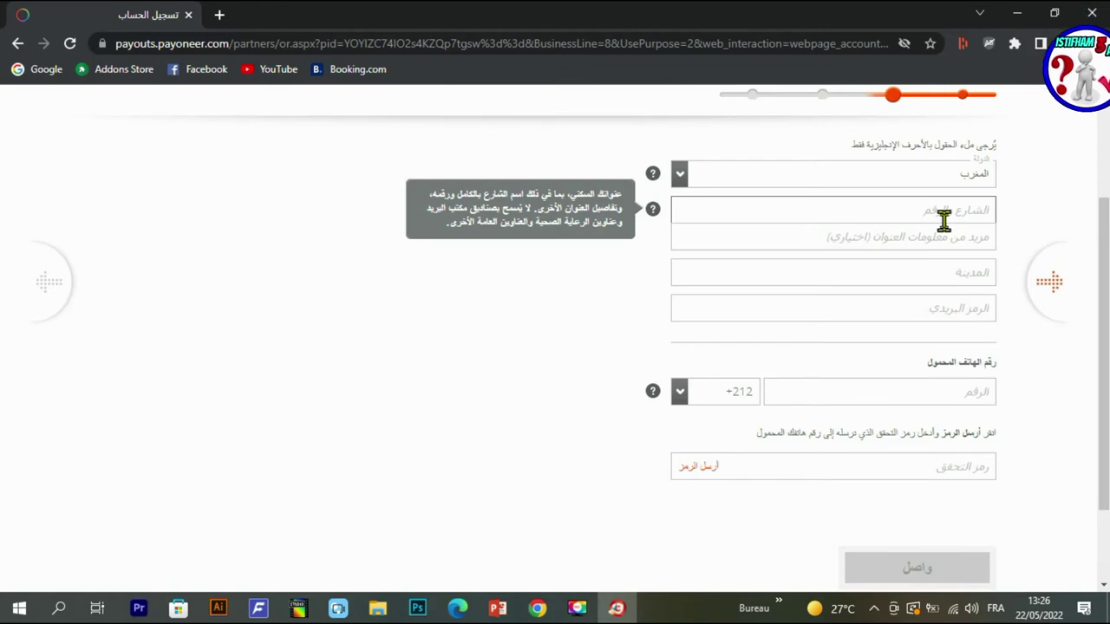
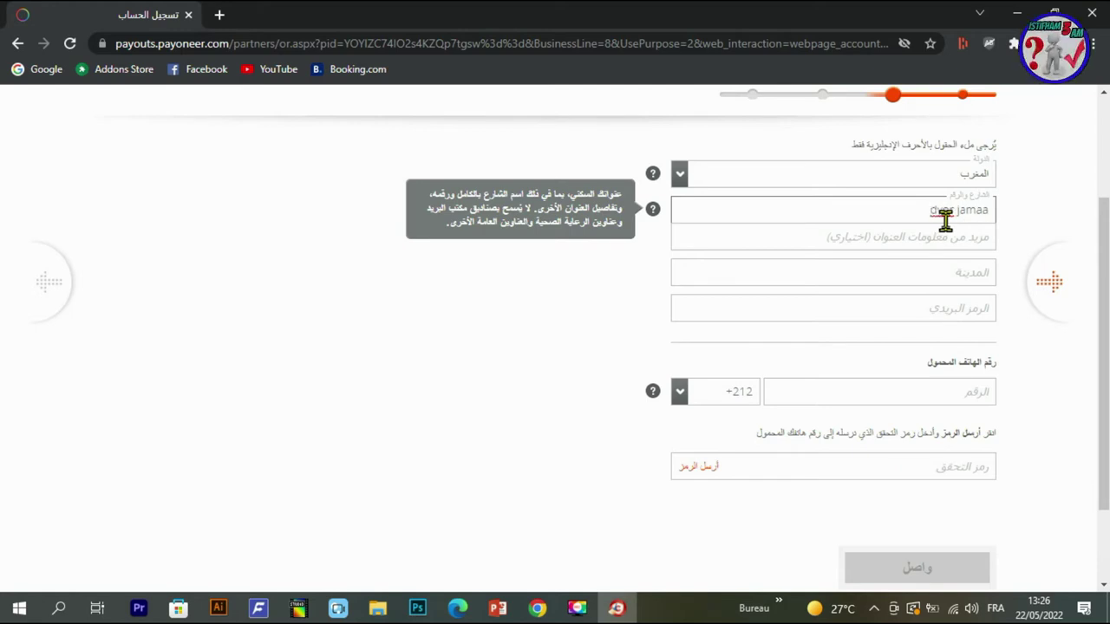
click(943, 240)
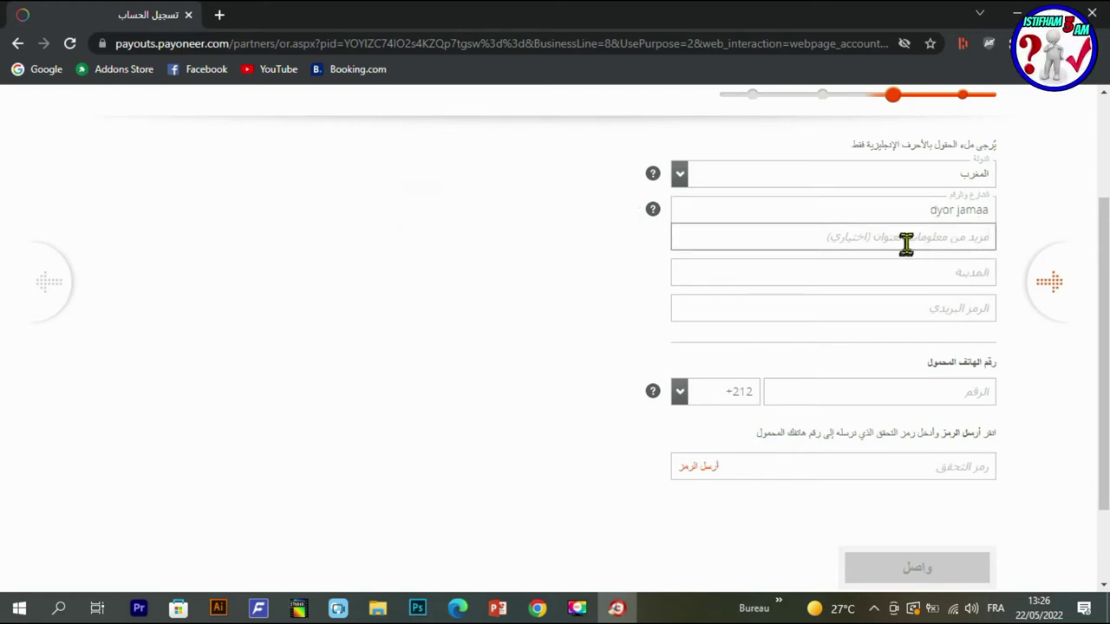
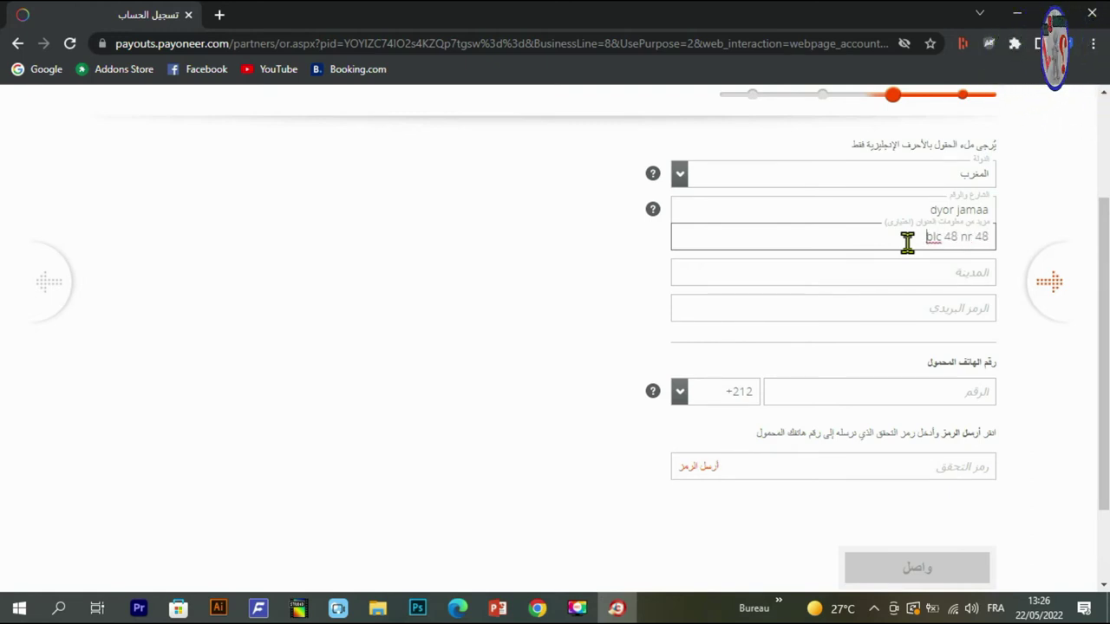
click(933, 276)
text(rabat)
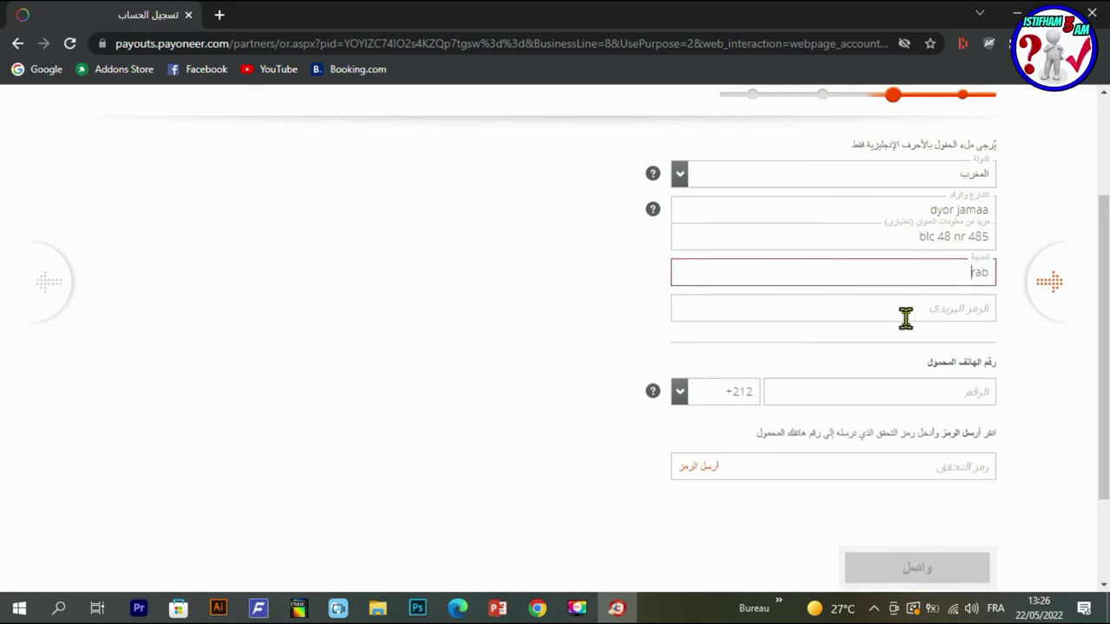
click(958, 305)
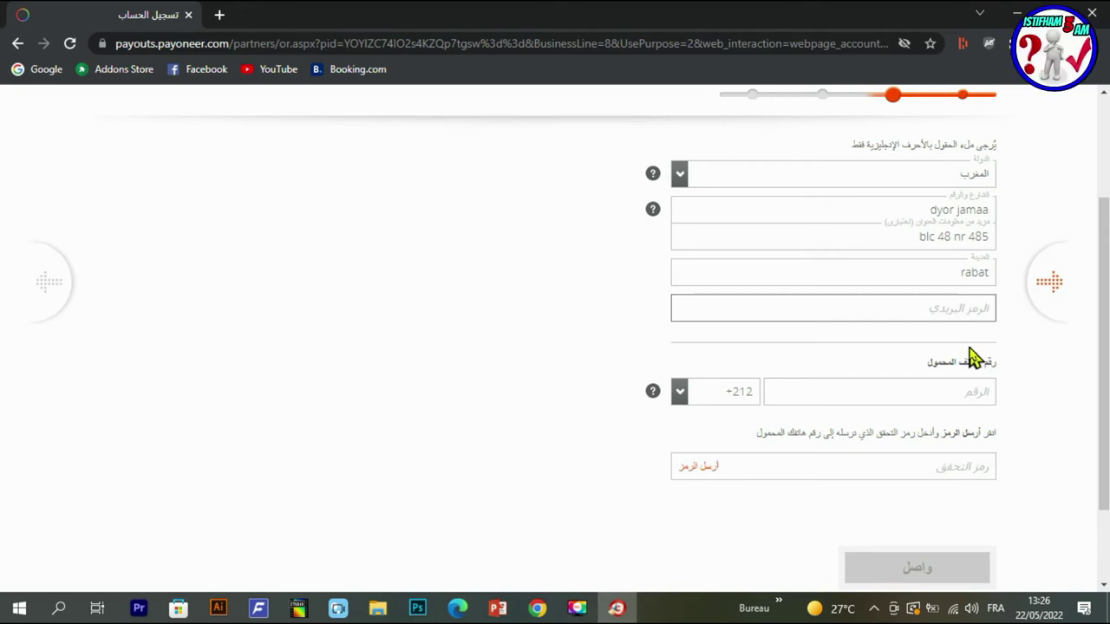
click(220, 16)
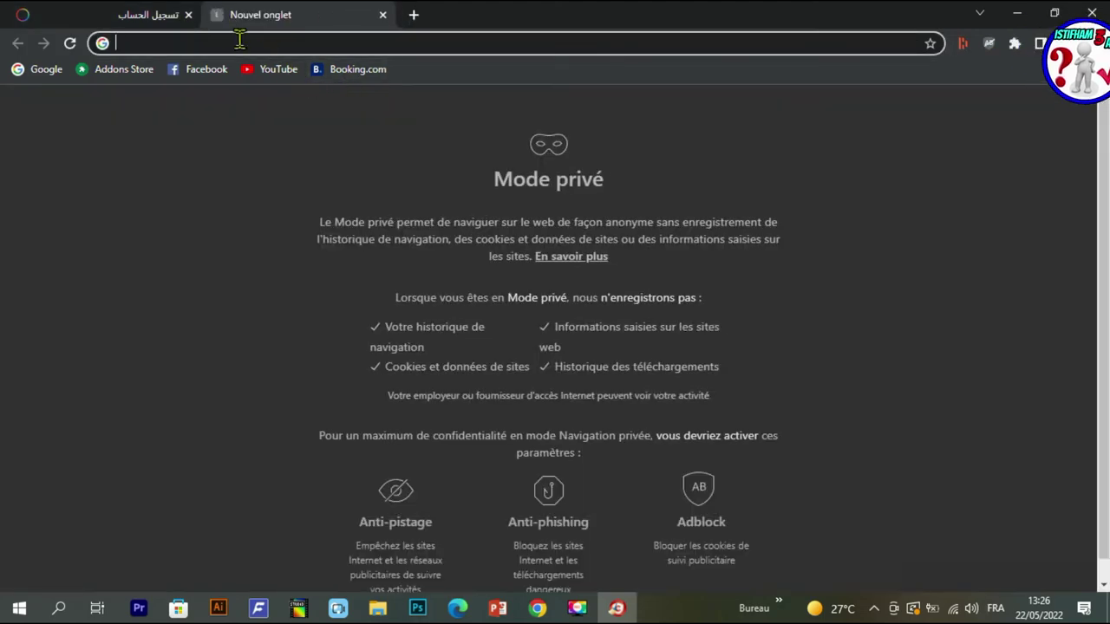
Search Google for Rabat postal codes and copy 10060 from the toutrabat.com listing.
text(code )
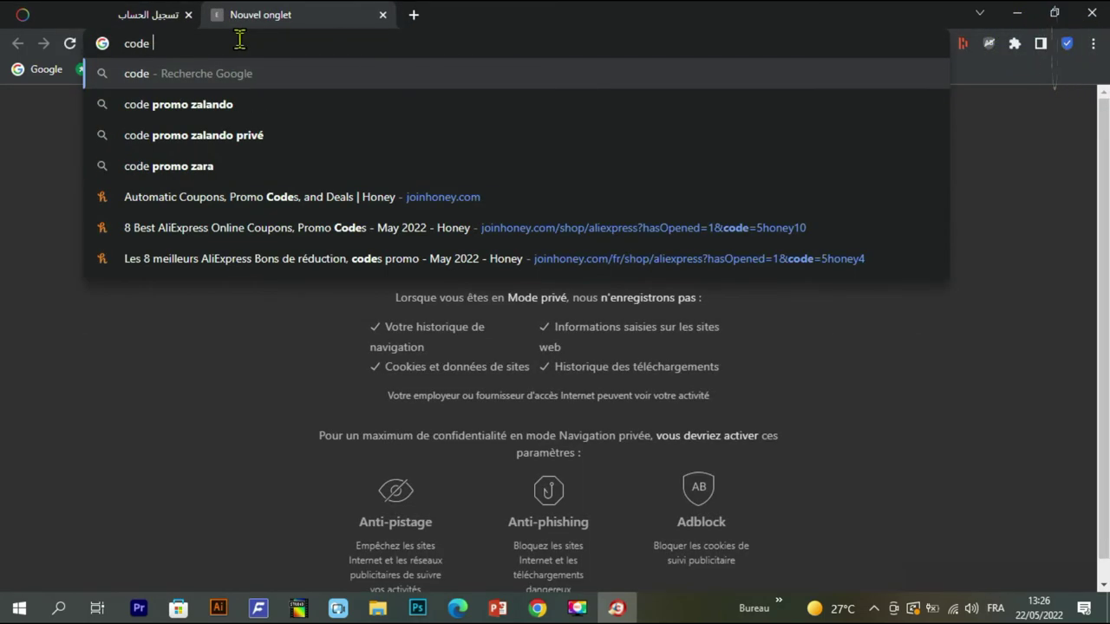
text(postal)
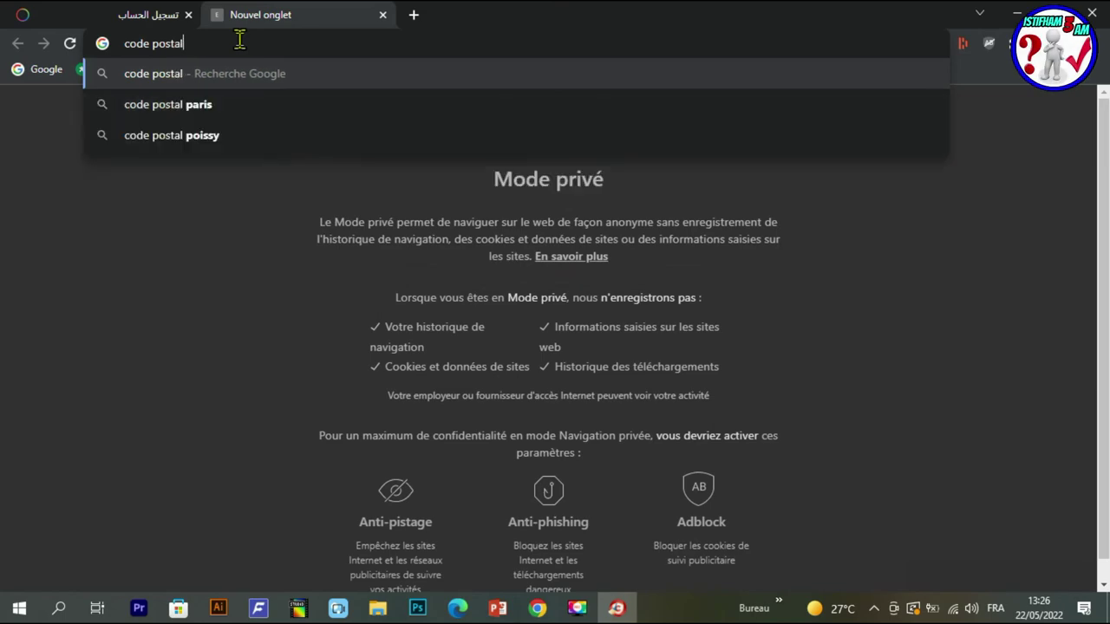
text(e ra)
text(t)
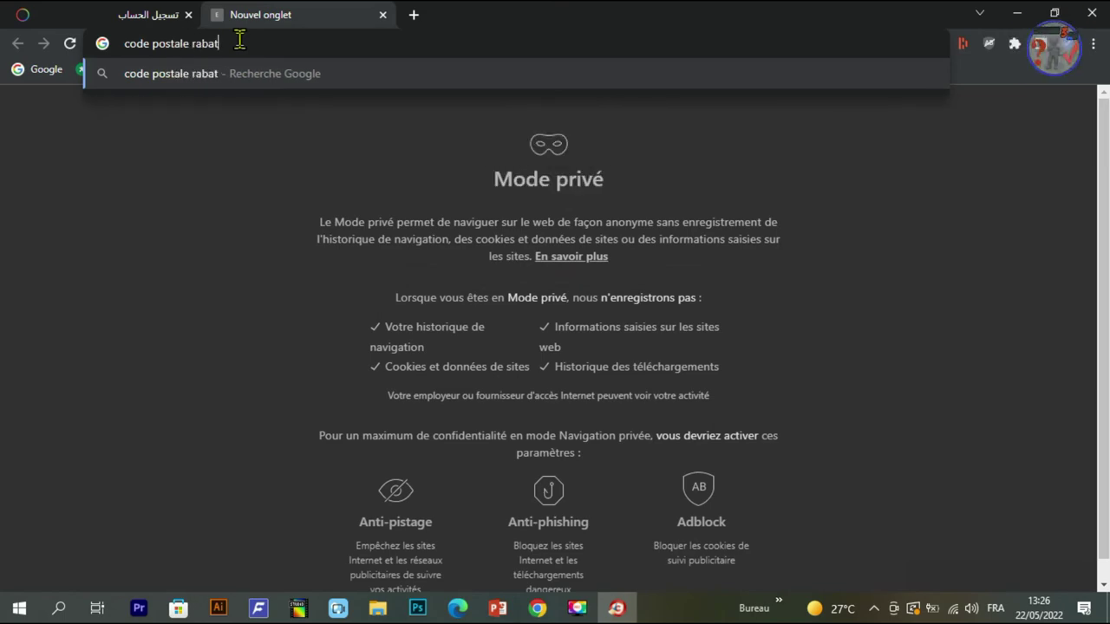
key(Return)
scroll(373, 293, down, 2)
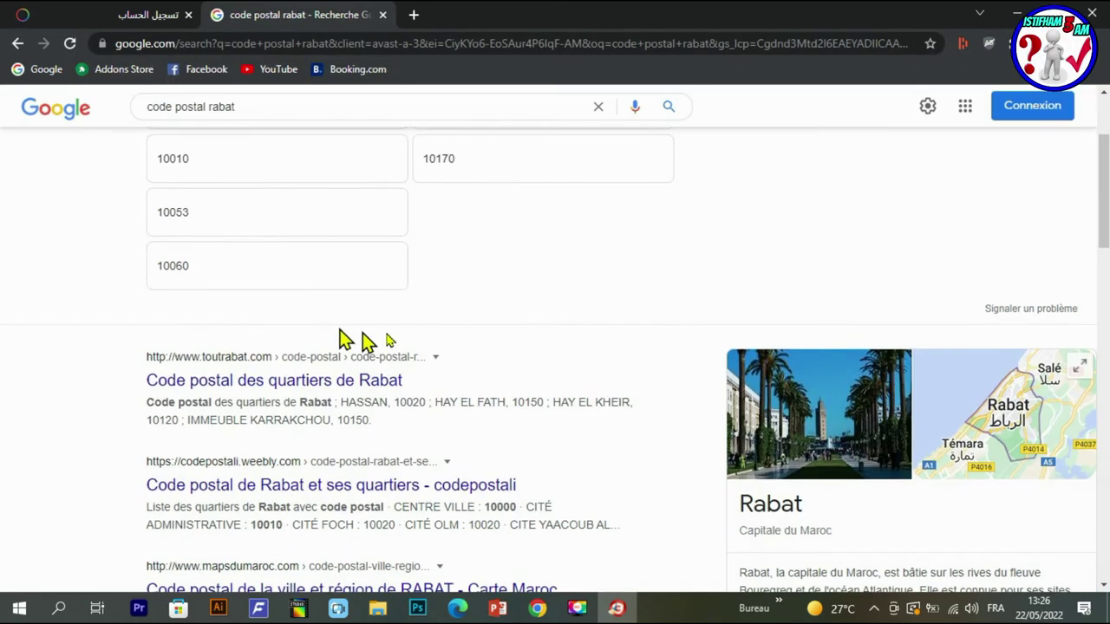
click(293, 396)
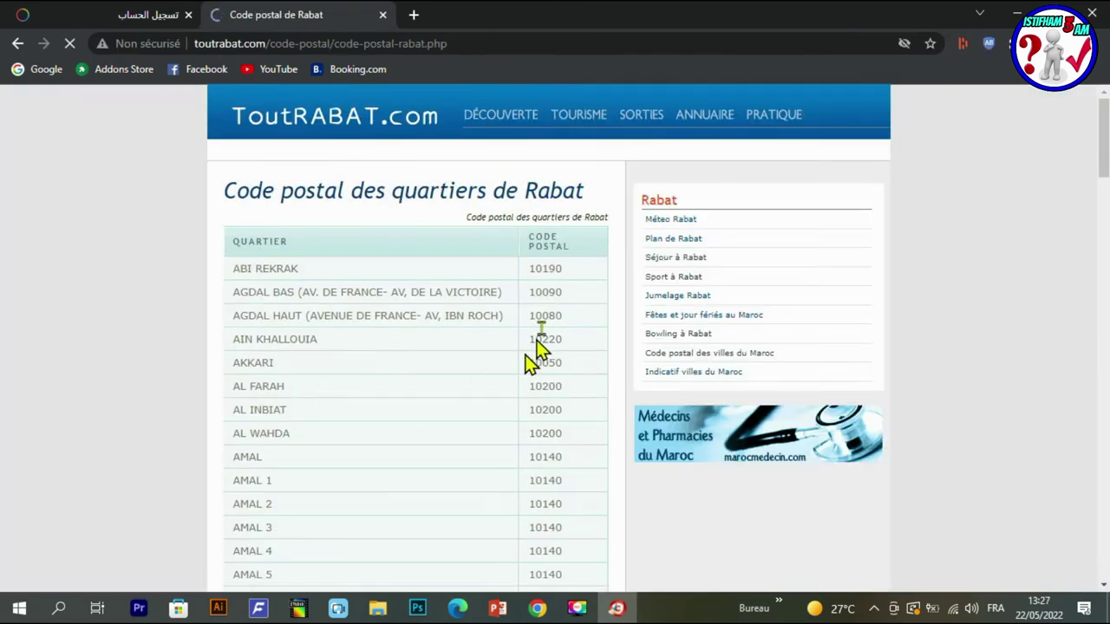
scroll(320, 377, down, 2)
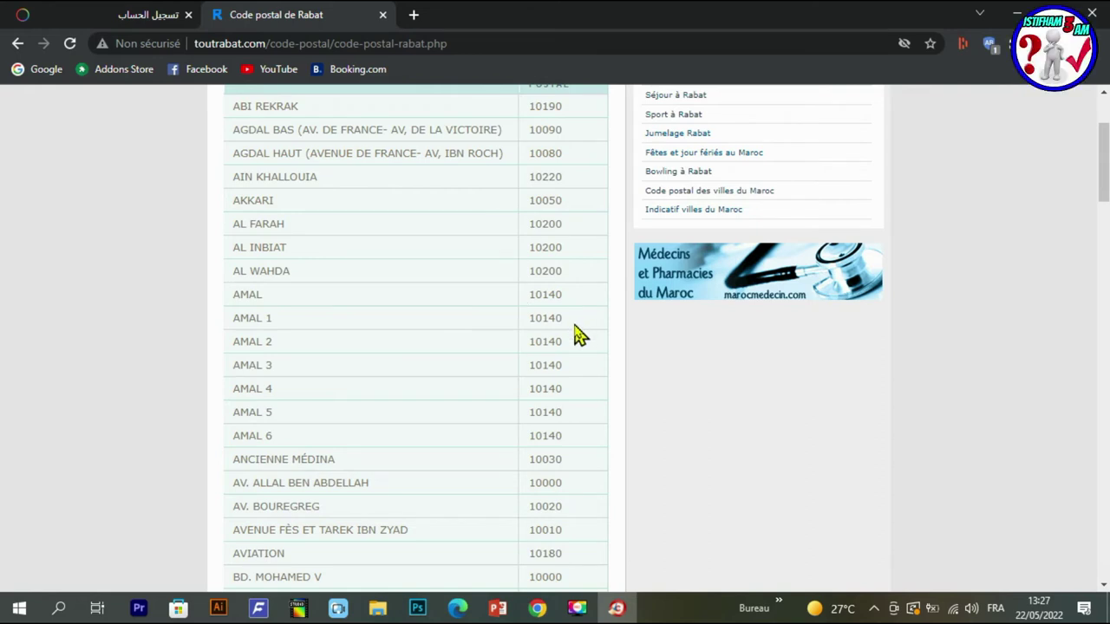
scroll(338, 346, down, 5)
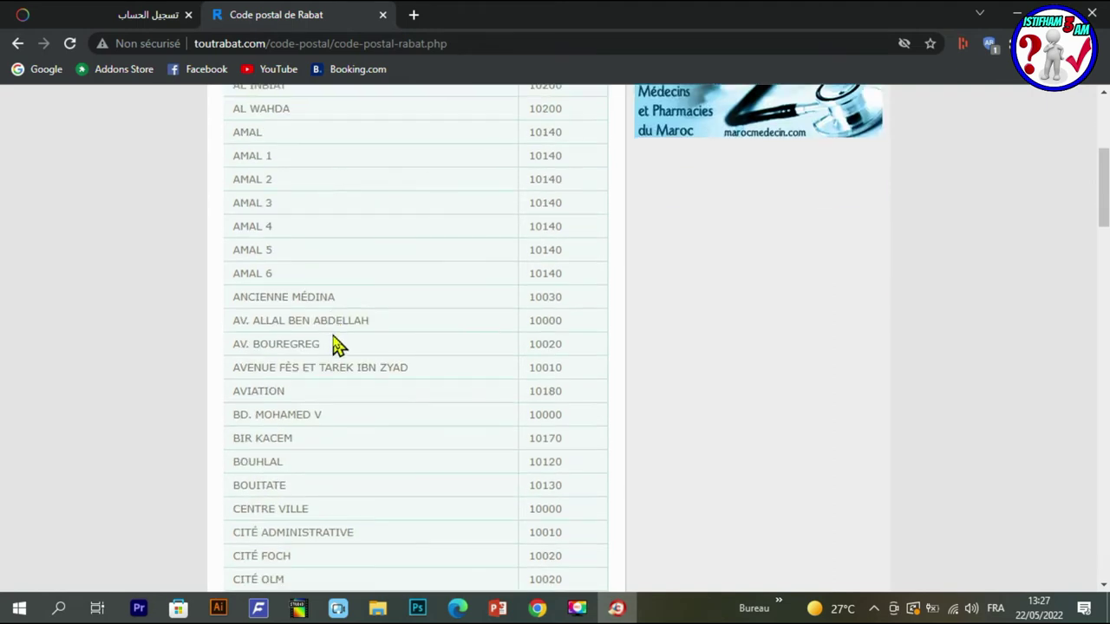
scroll(338, 347, down, 1)
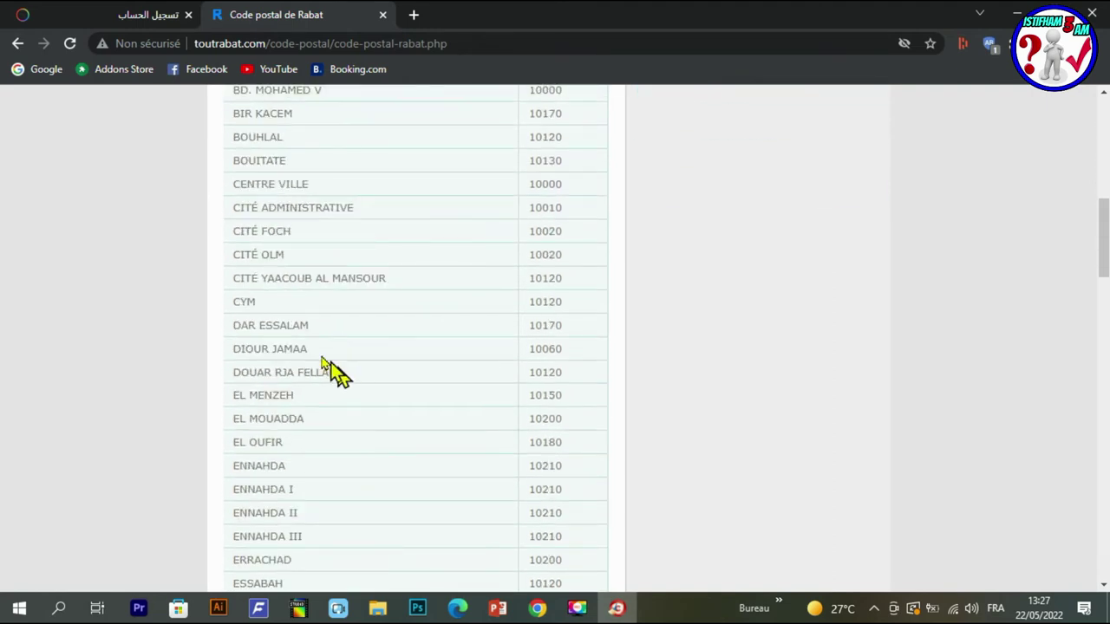
drag(560, 349, 527, 364)
key(ctrl+c)
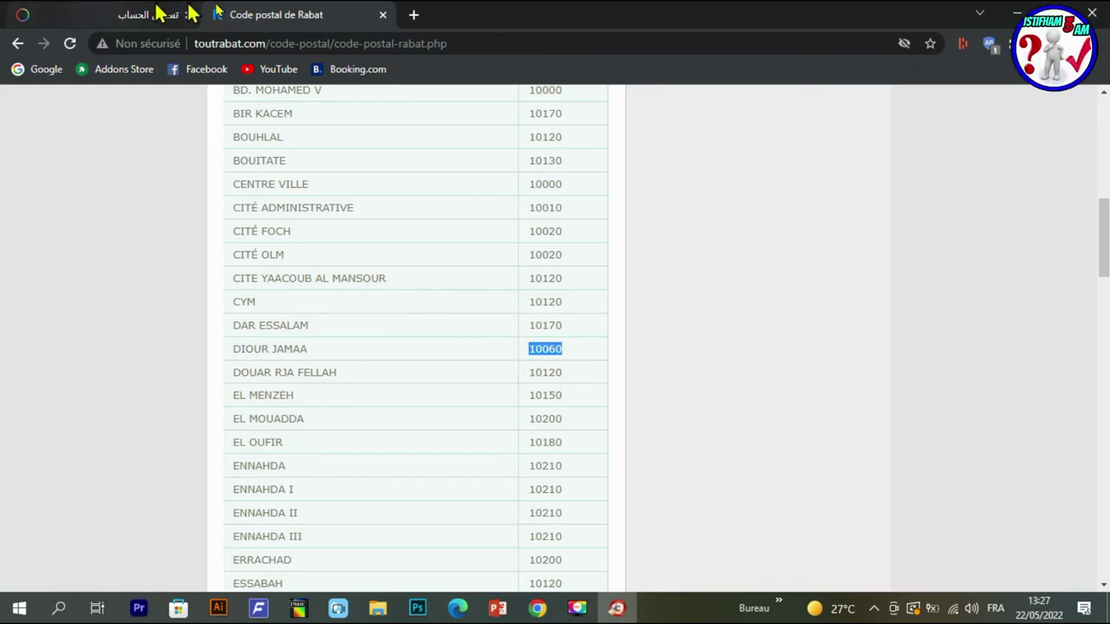
click(147, 15)
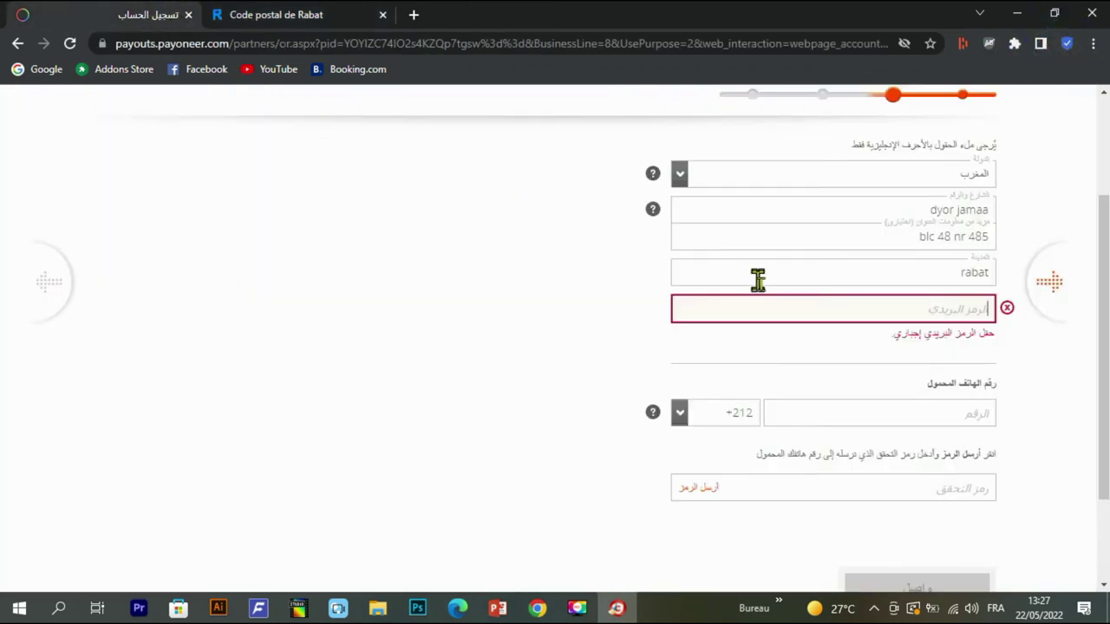
Paste postal code 10060 and complete the mobile phone number.
key(ctrl+v)
click(599, 339)
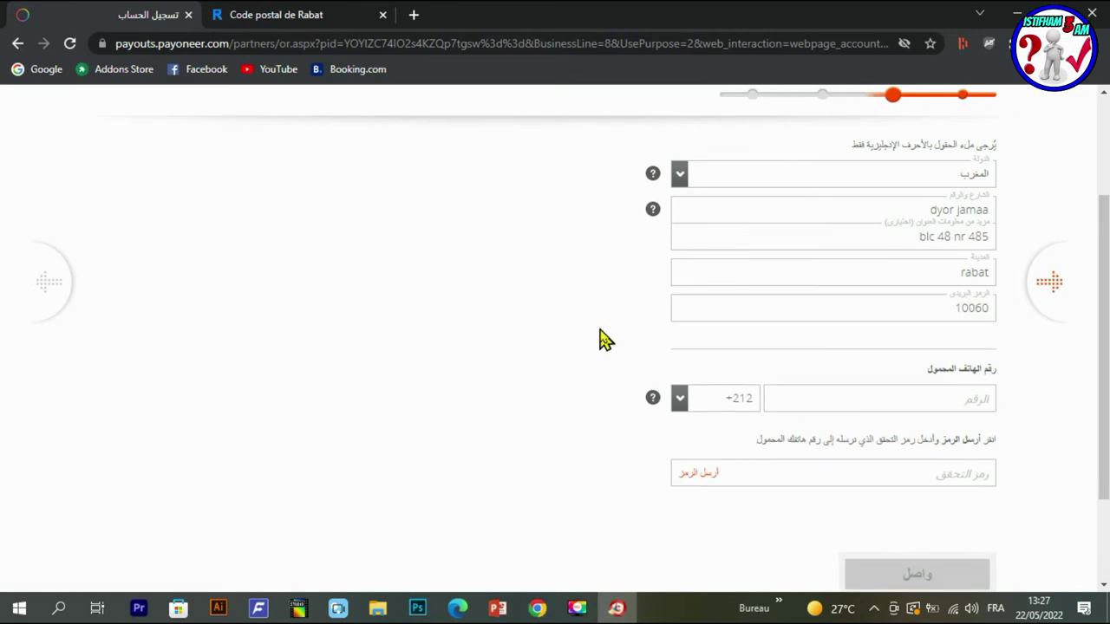
click(973, 392)
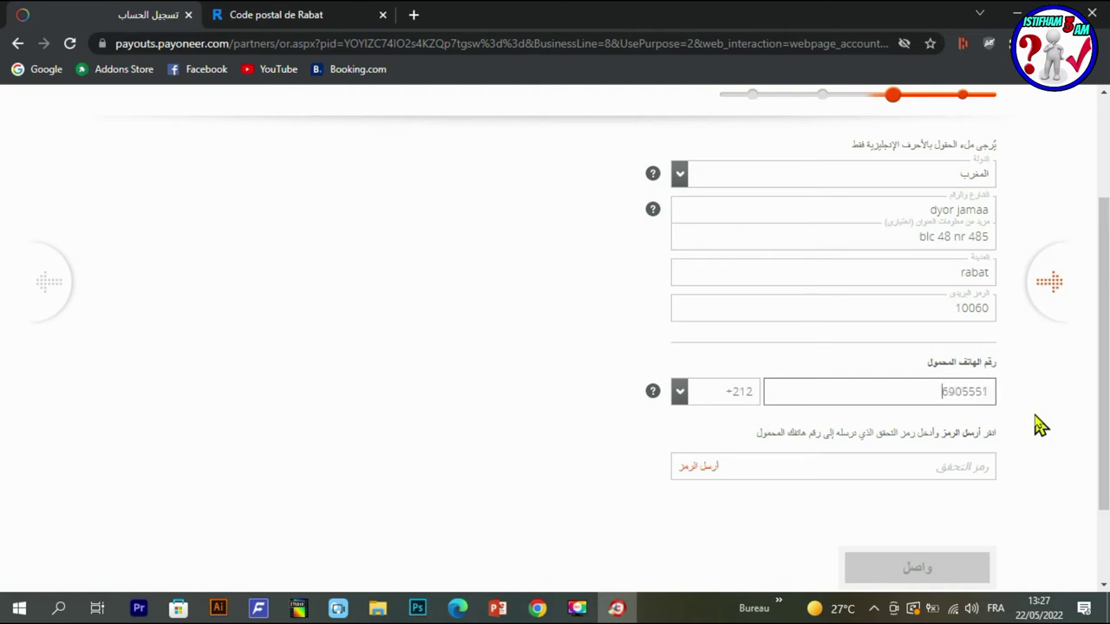
text(8)
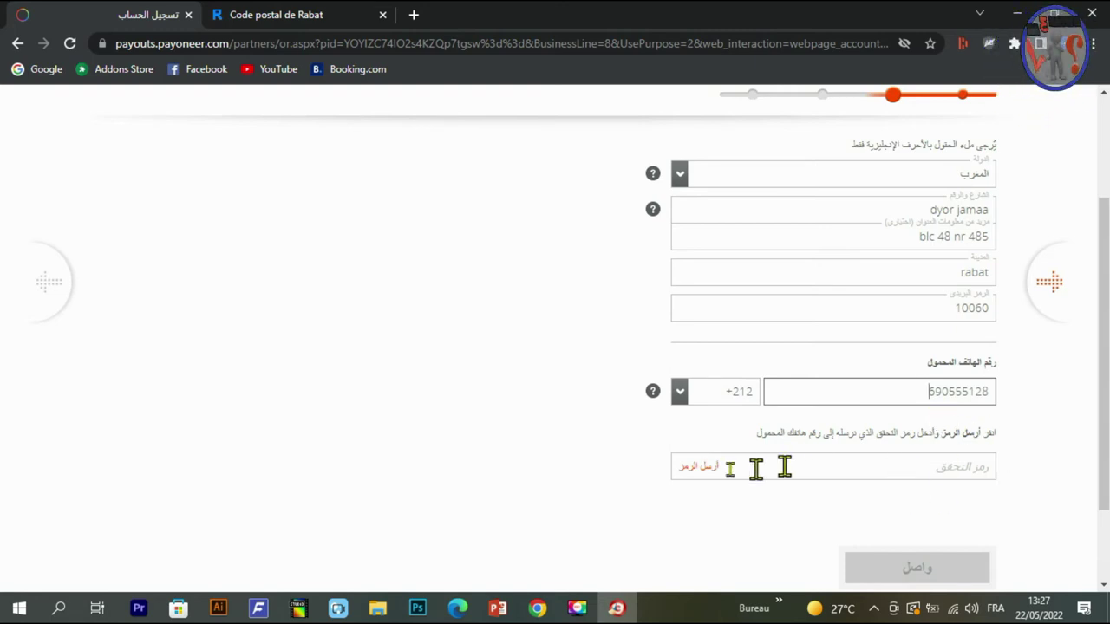
Send the SMS verification code, enter the received code and submit the contact details.
click(694, 473)
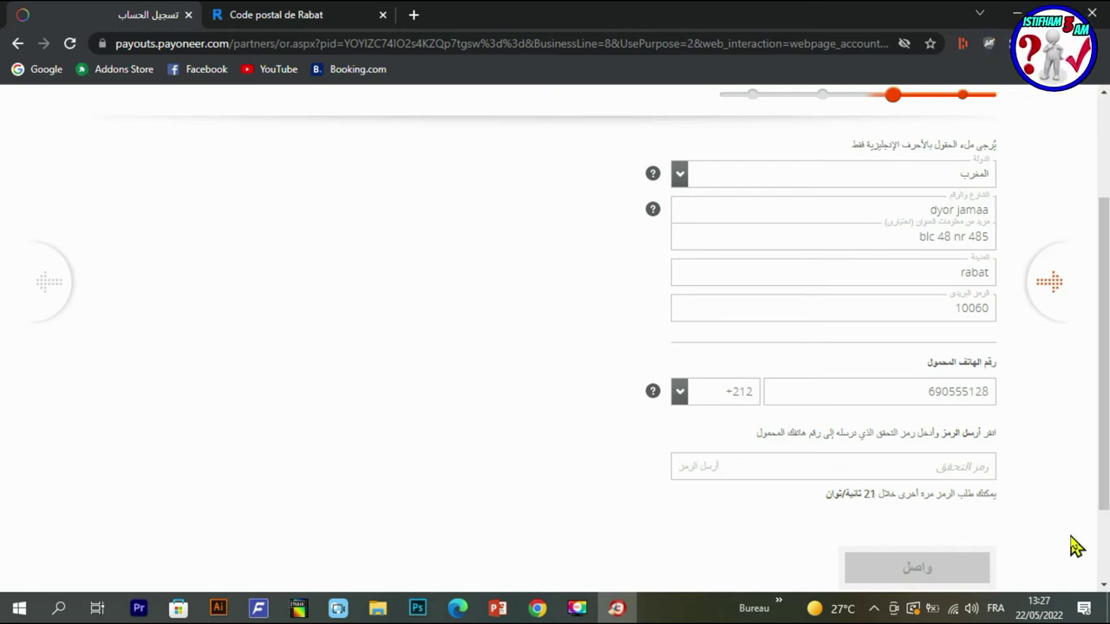
click(770, 463)
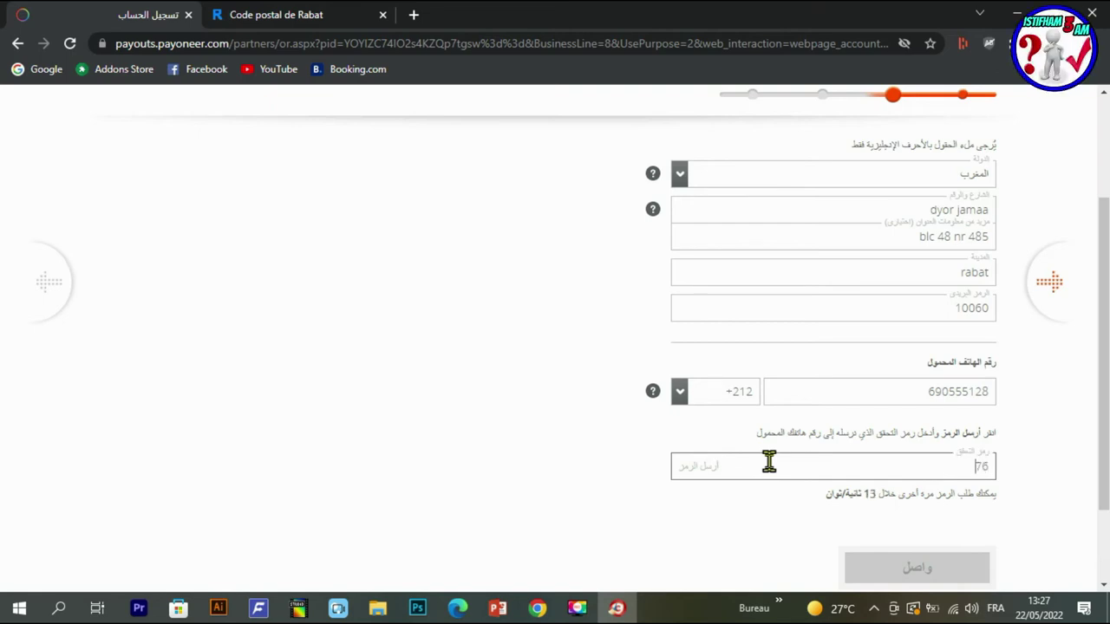
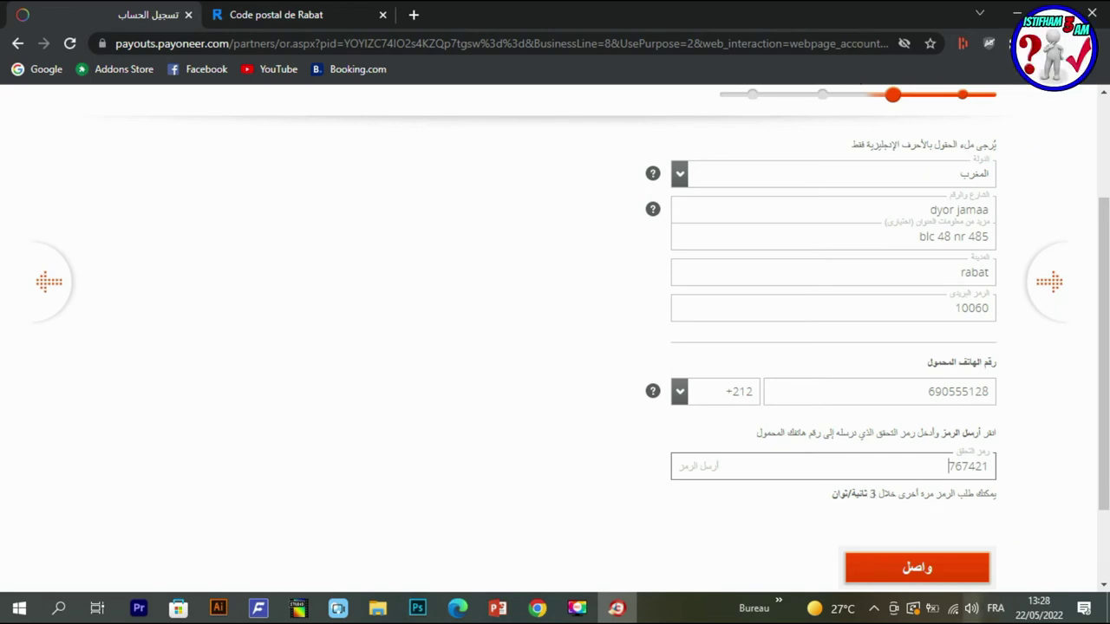
click(870, 570)
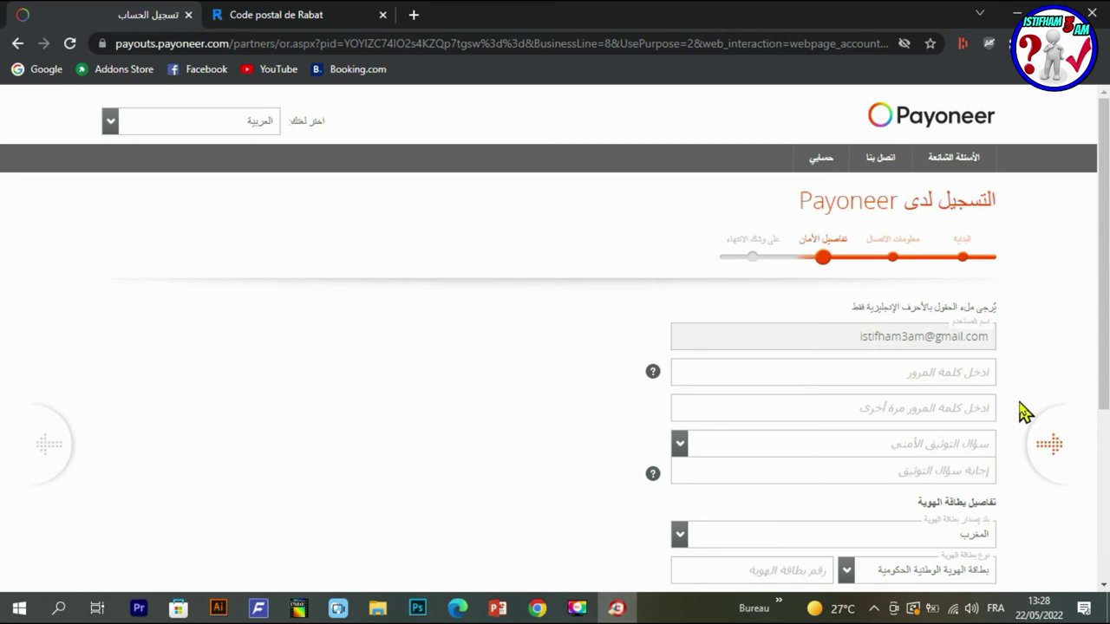
Enter the account password and confirm it in the second password field.
click(970, 375)
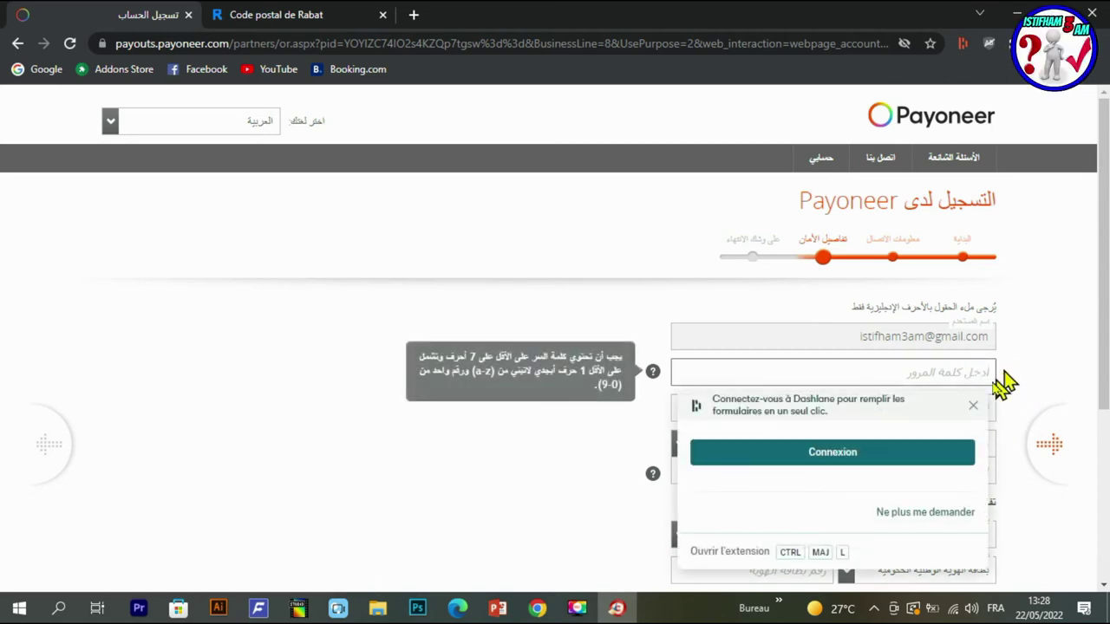
click(973, 405)
click(978, 377)
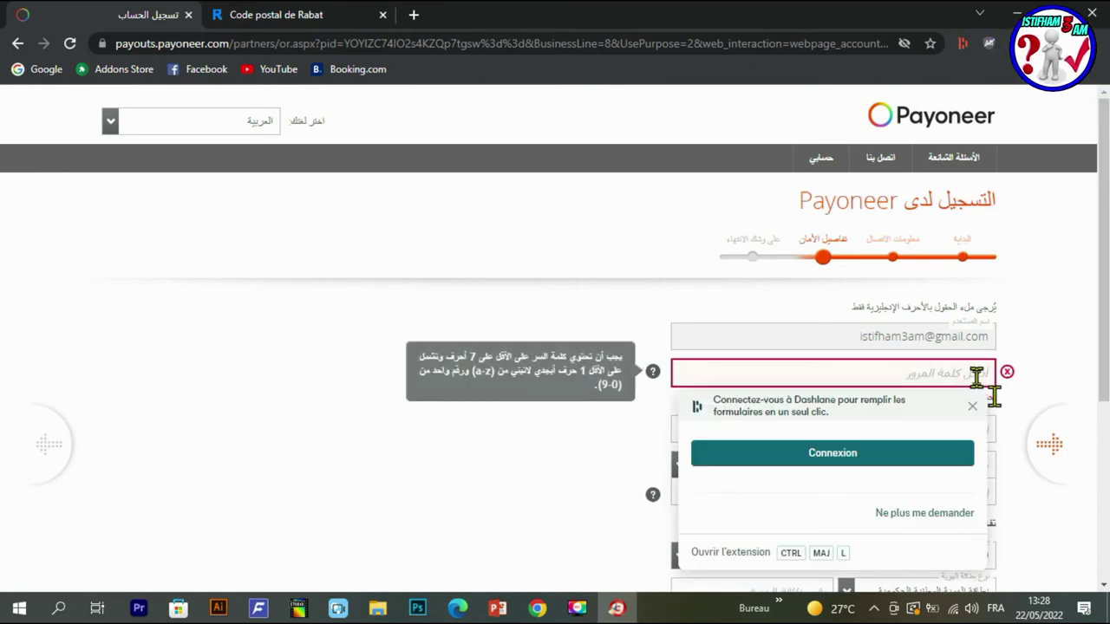
click(977, 376)
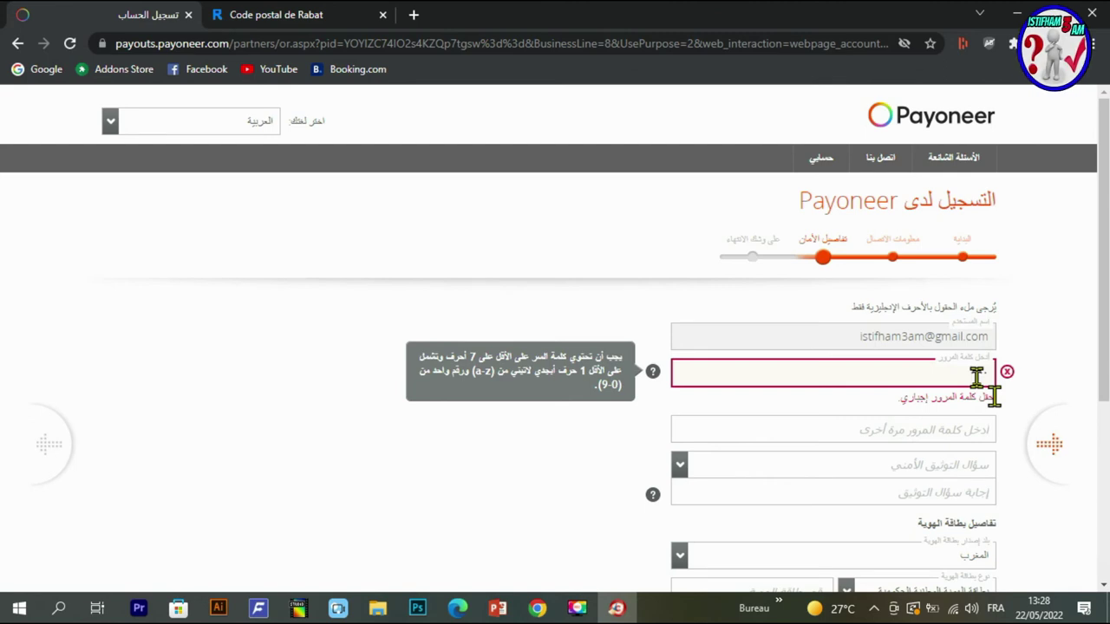
text(•••••)
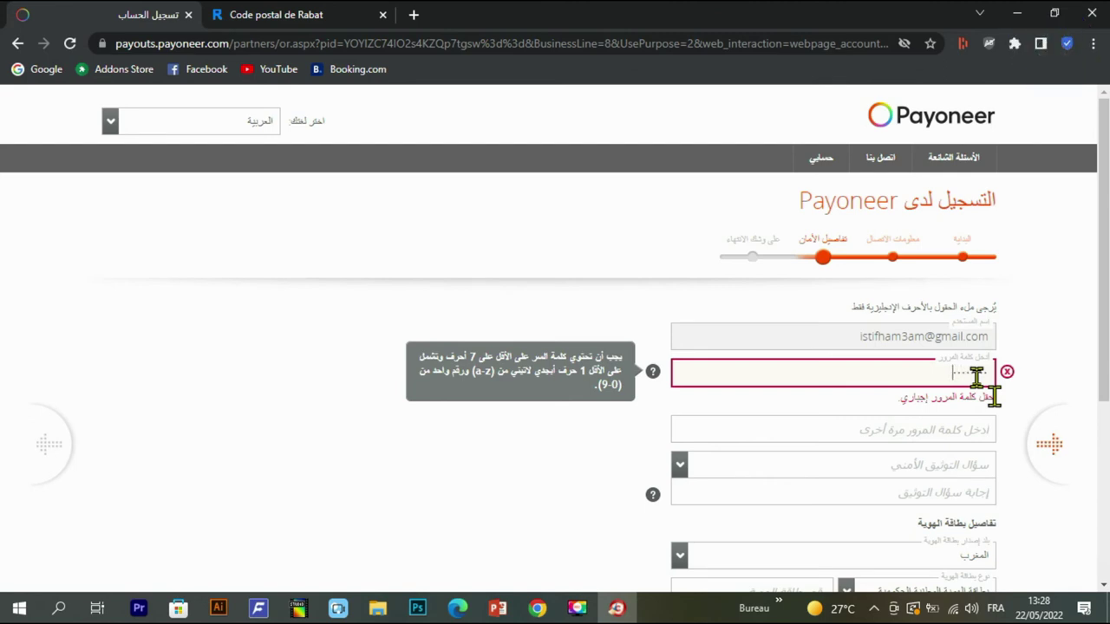
click(971, 424)
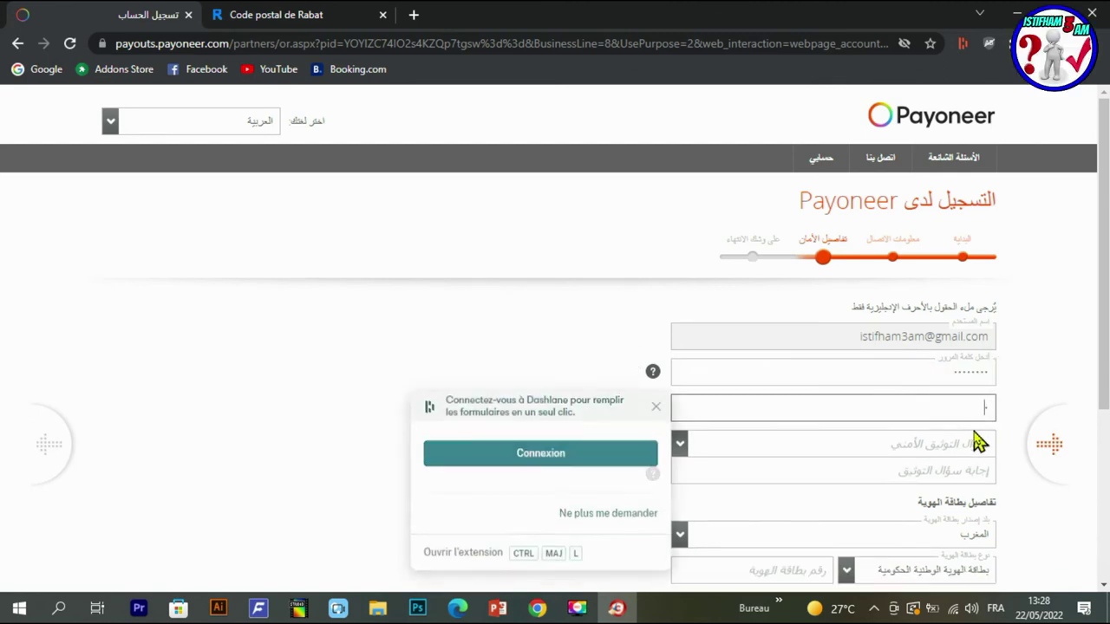
text(•••)
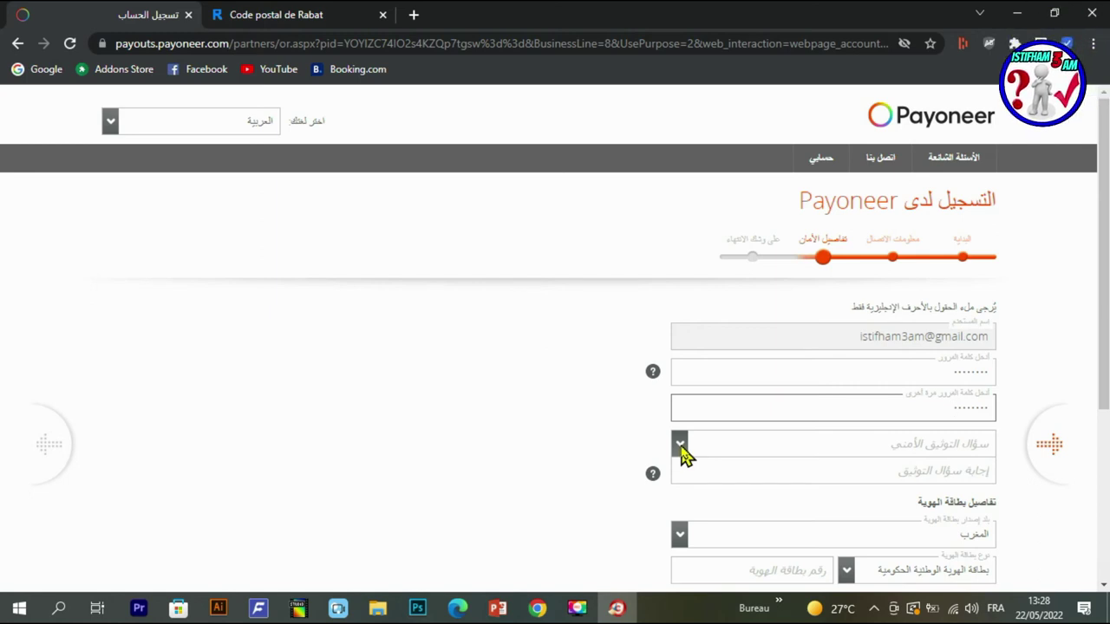
Choose the first friend's nickname security question and start answering it.
click(682, 450)
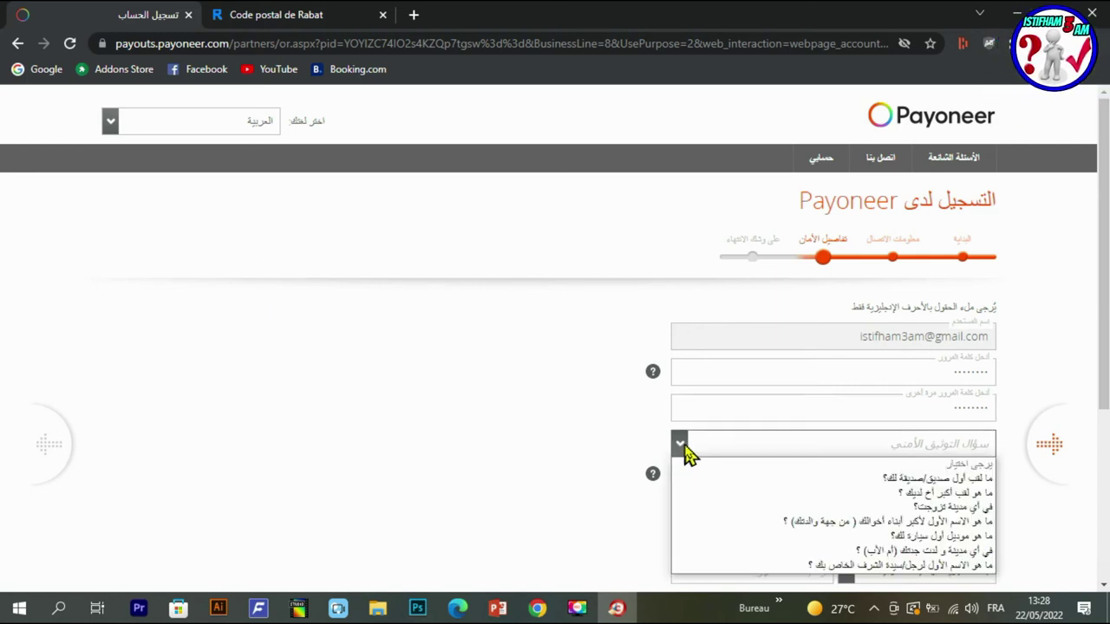
click(958, 482)
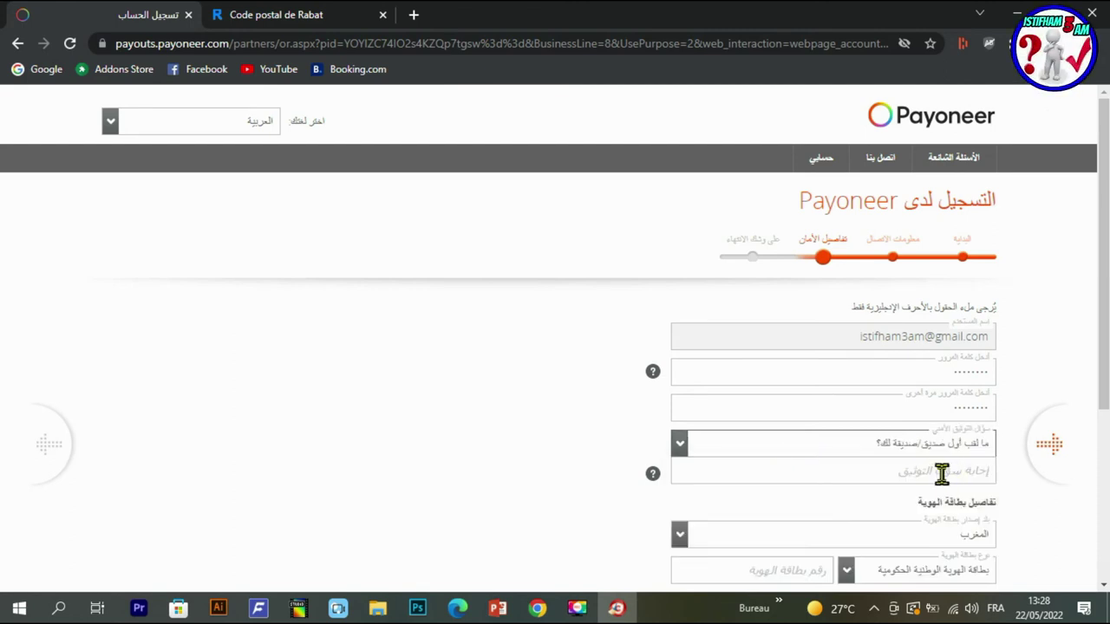
click(943, 471)
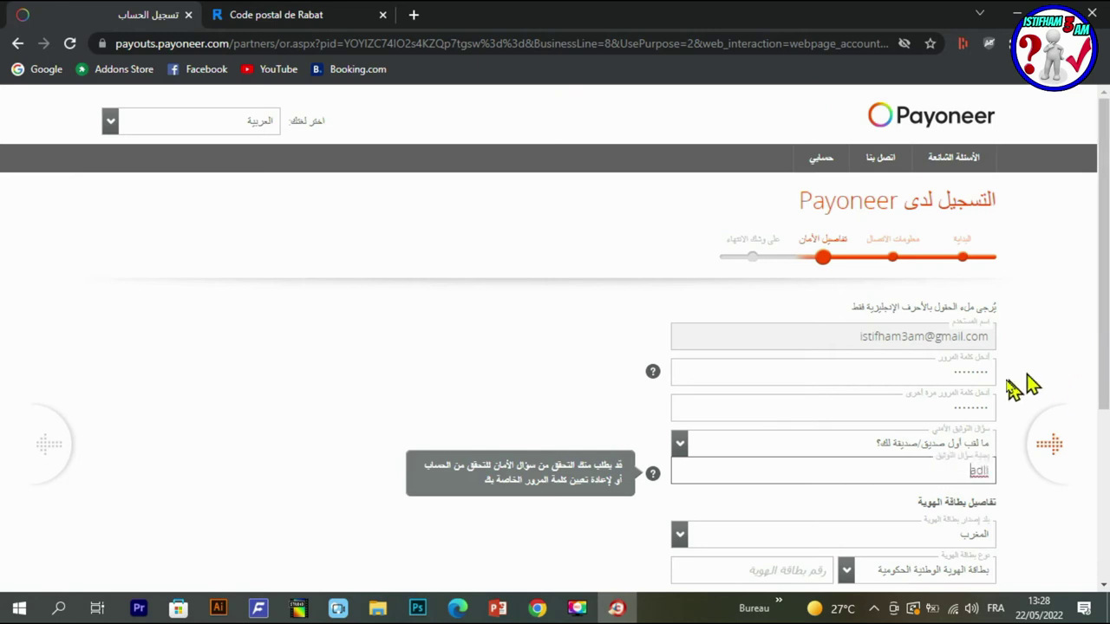
scroll(1014, 387, down, 2)
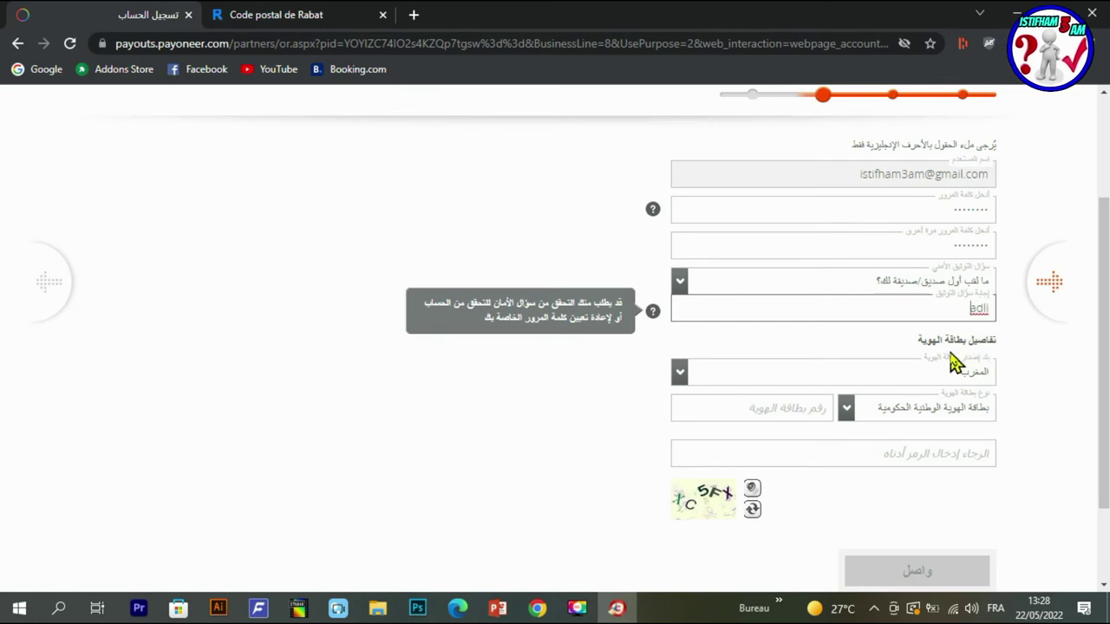
Keep national ID card as document type, enter the ID number and the captcha text.
click(845, 415)
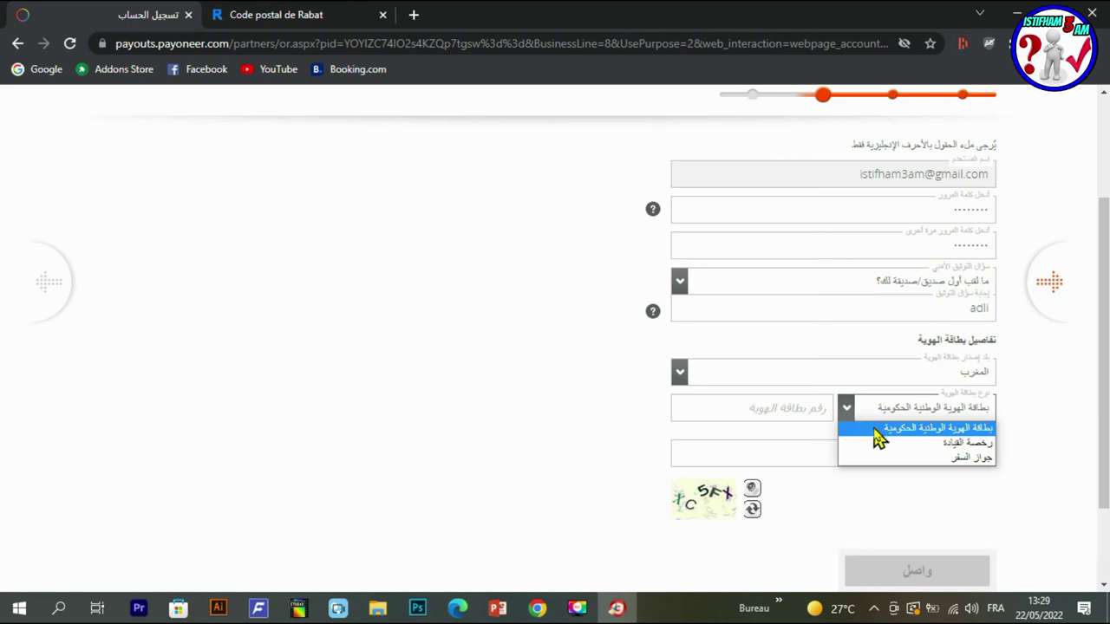
click(877, 428)
click(795, 412)
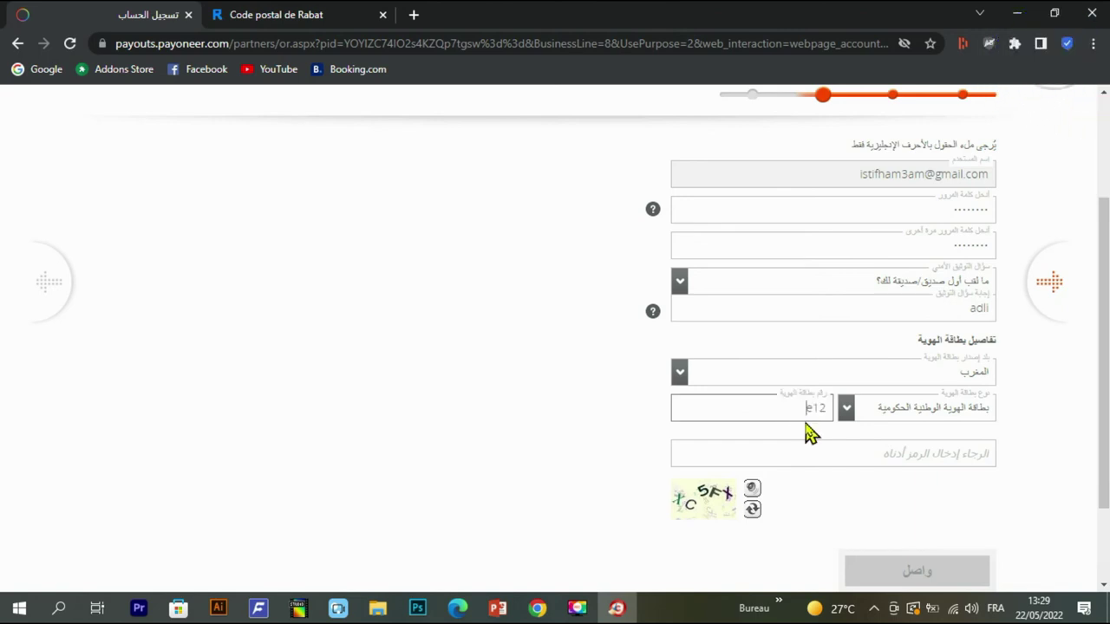
click(951, 462)
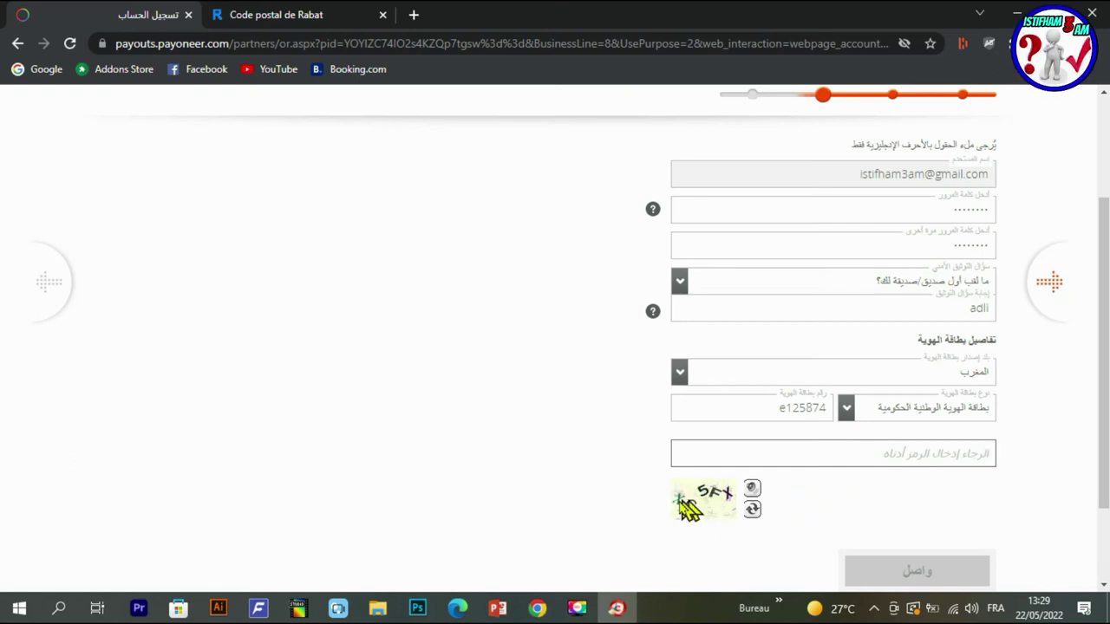
text(xc5fx)
Submit the security details and review the bank account step set to Morocco and MAD.
click(871, 568)
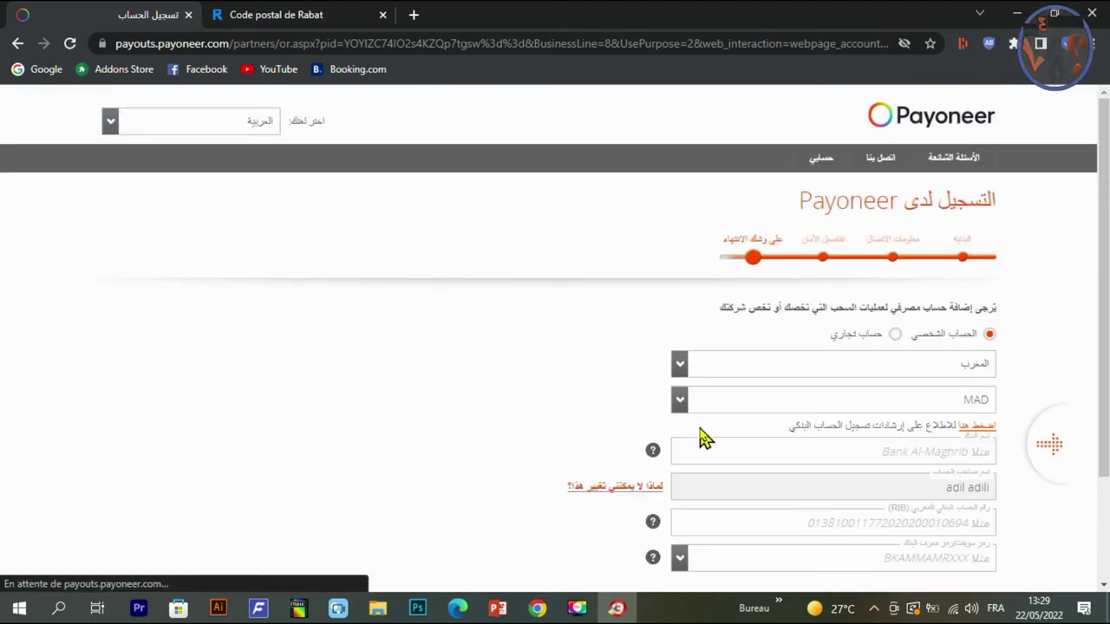
scroll(766, 390, down, 1)
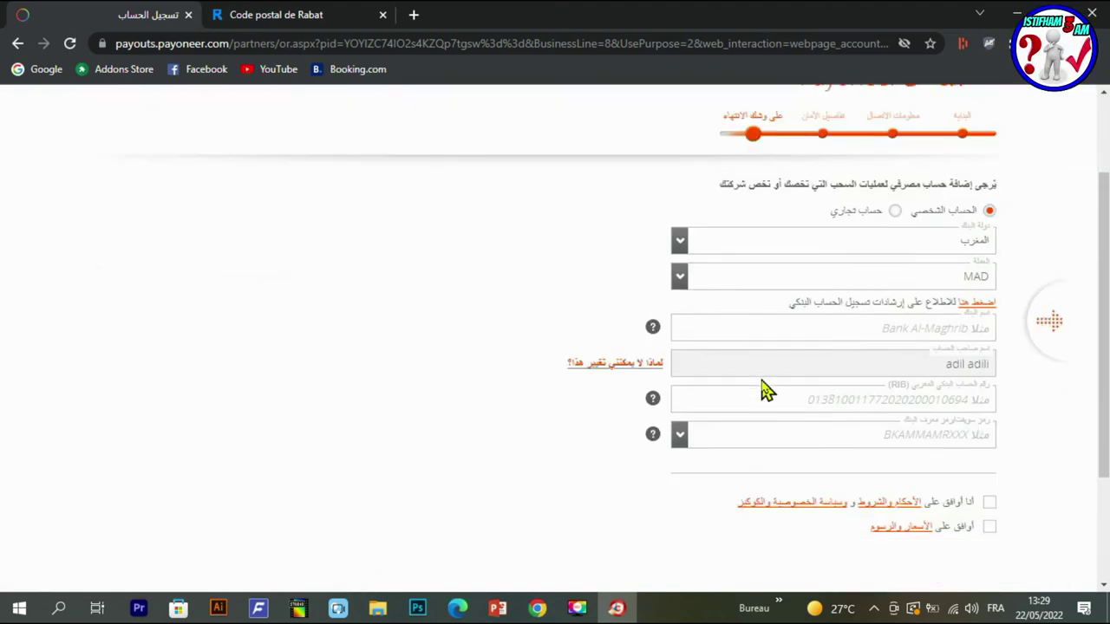
scroll(761, 391, down, 1)
scroll(760, 391, up, 2)
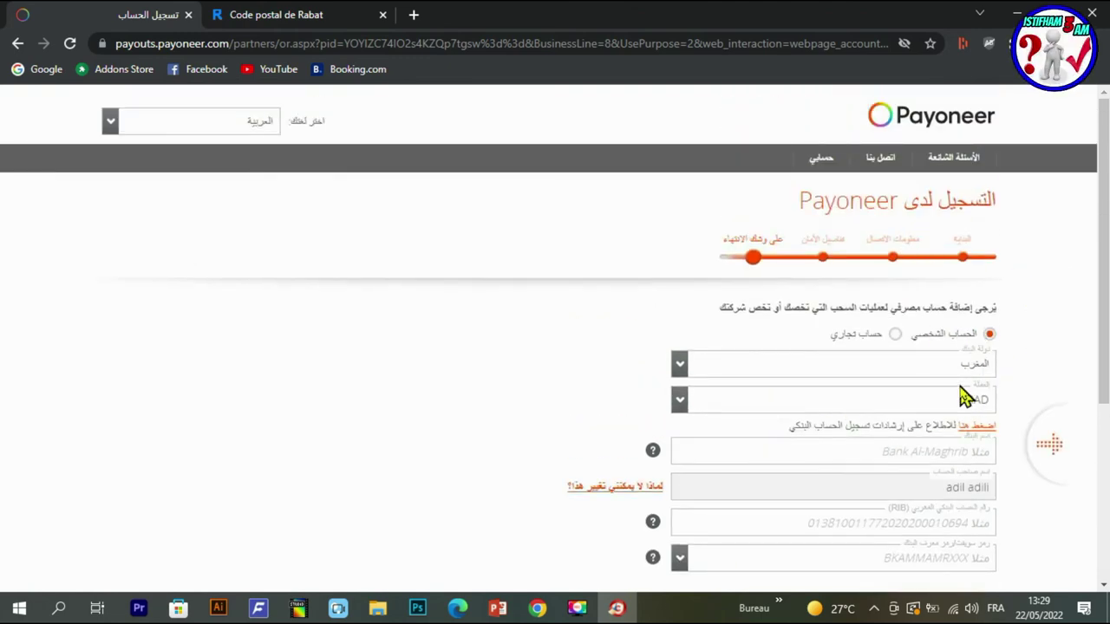